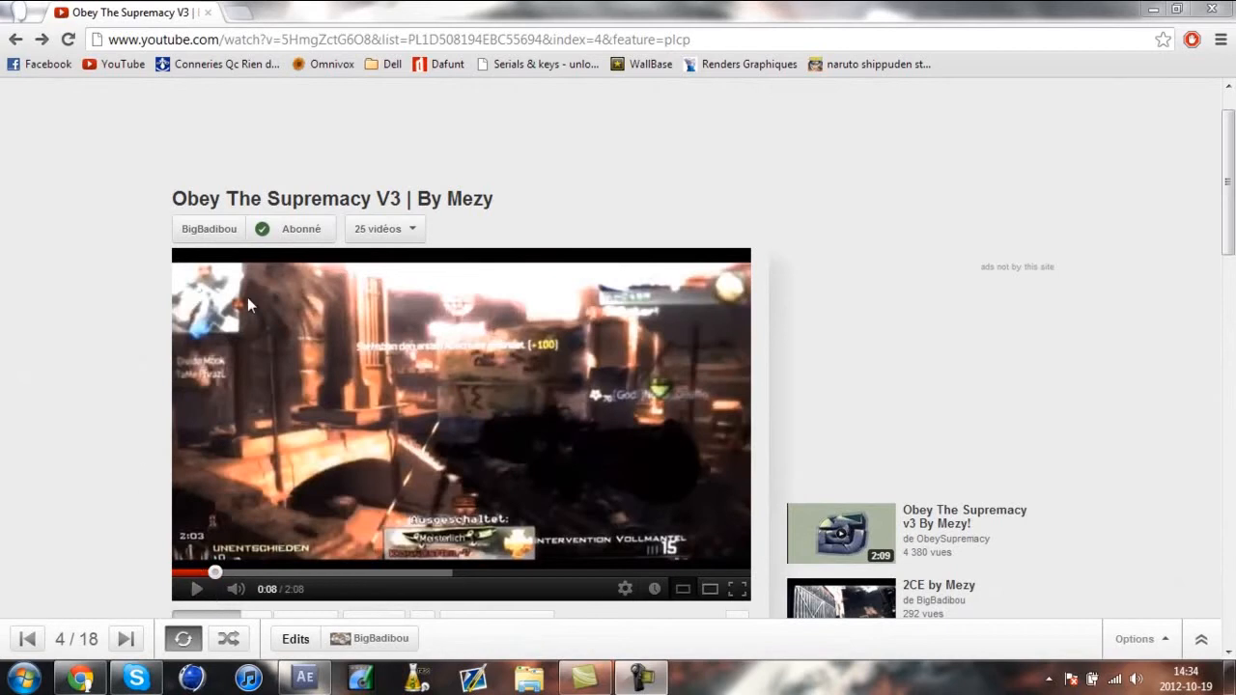
# Play the Obey The Supremacy V3 video and pause it at about 0:15 to examine the transition effect
pyautogui.click(283, 434)
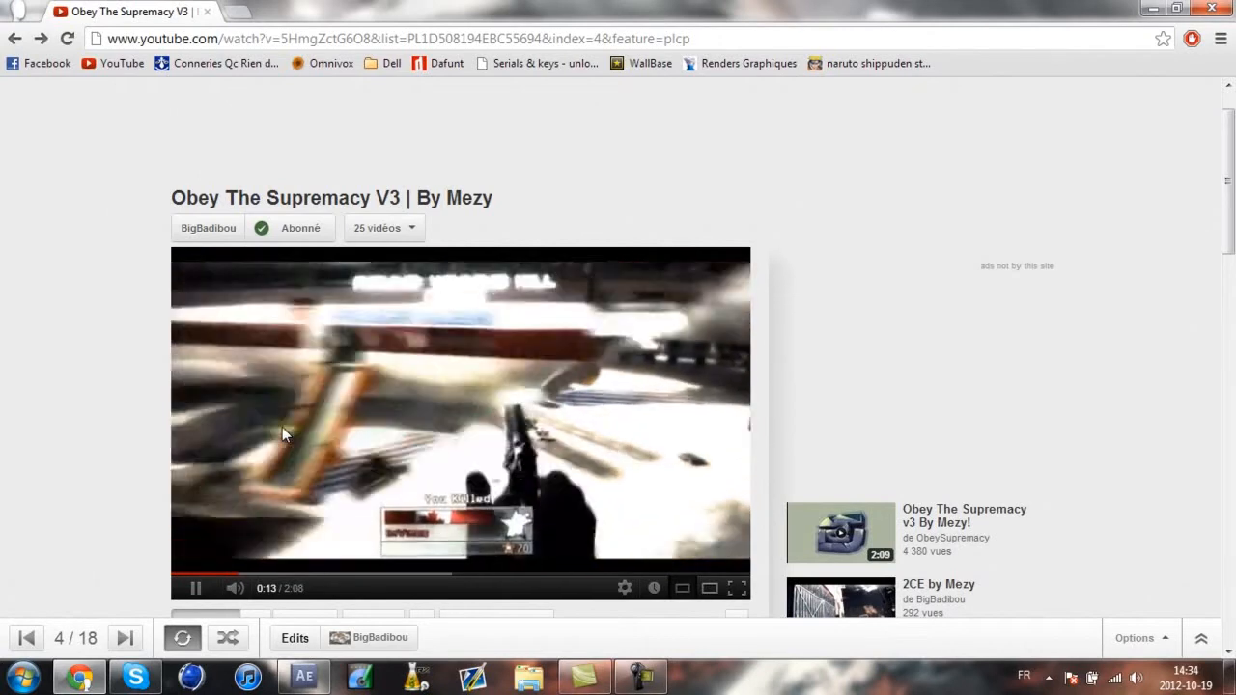
pyautogui.click(282, 427)
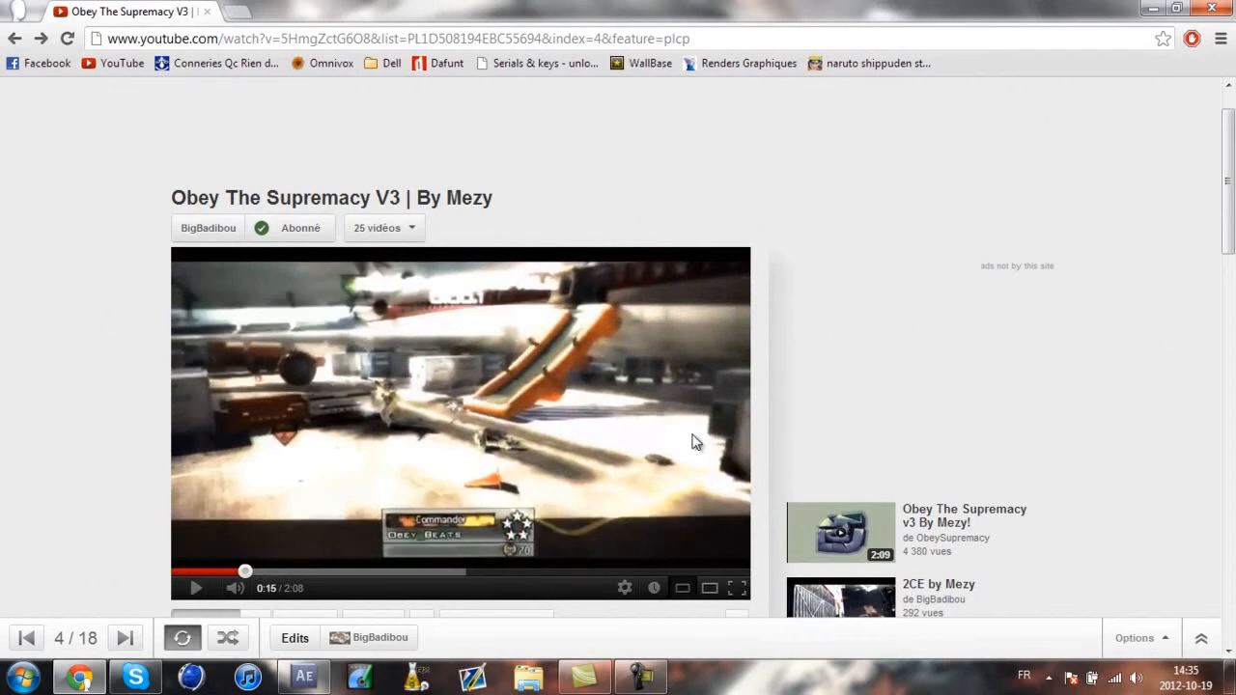
# Switch to After Effects and precompose the Trick #8 TB3K.wmv layer, keeping its attributes in Tuto CC Jaws and opening the new composition
pyautogui.click(305, 676)
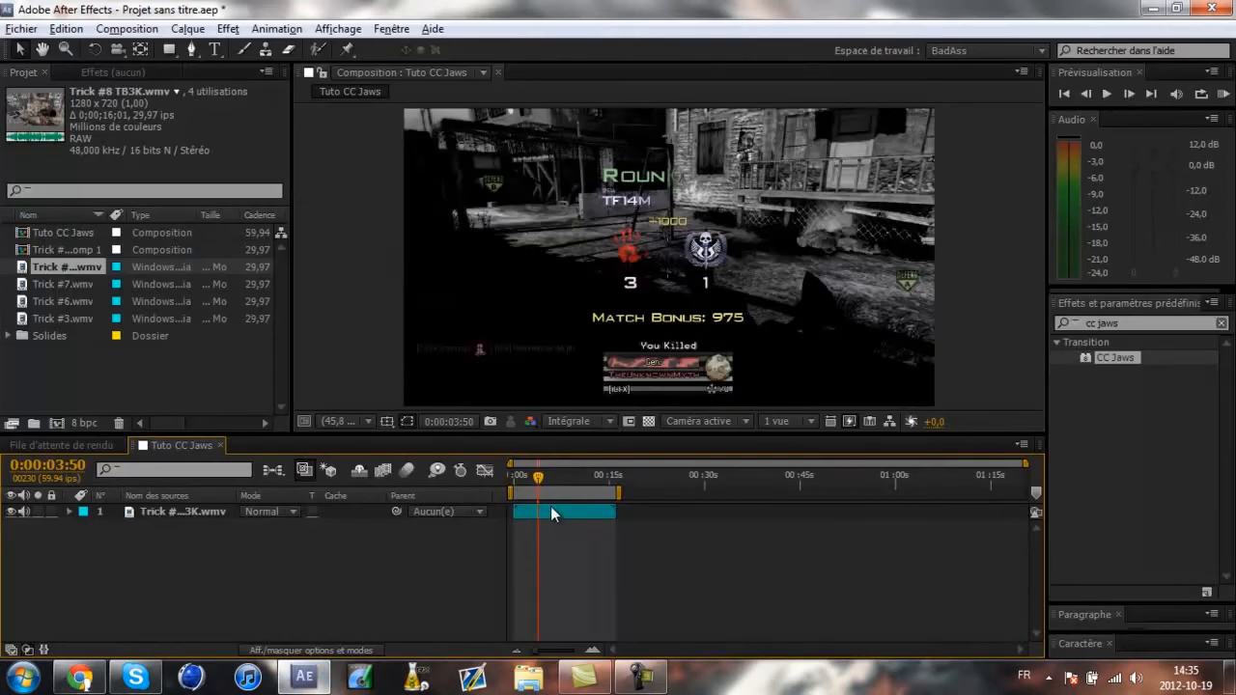
pyautogui.click(253, 270)
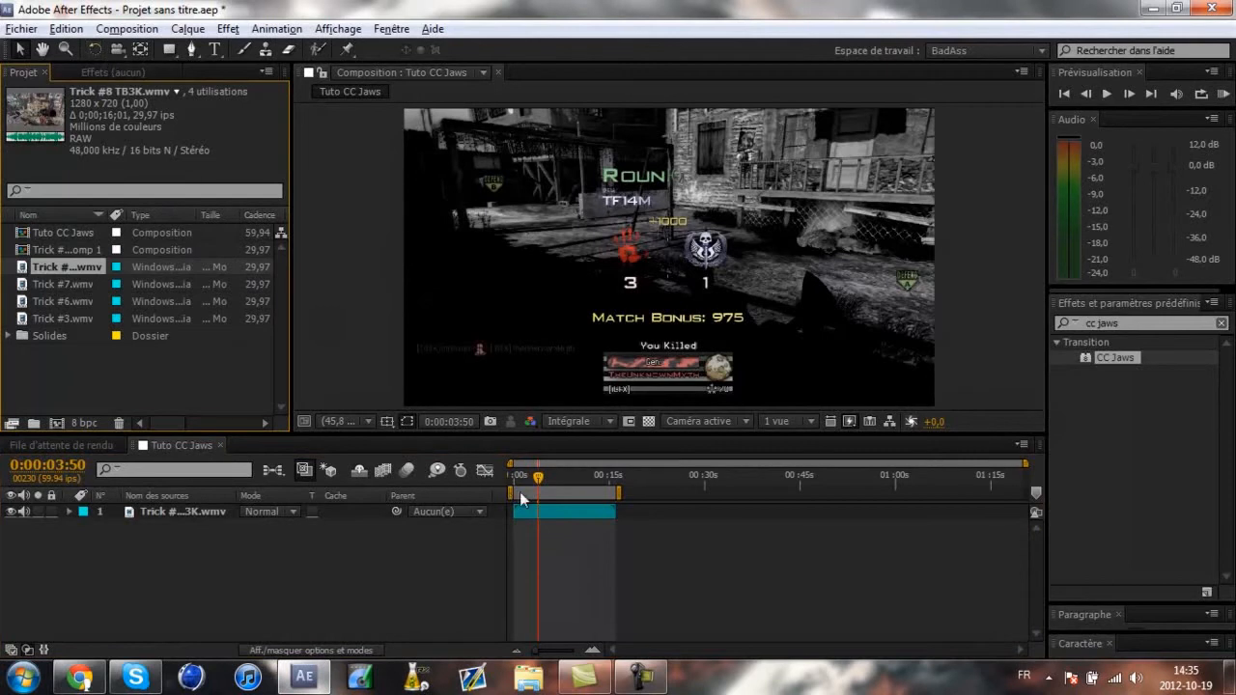
pyautogui.rightClick(566, 514)
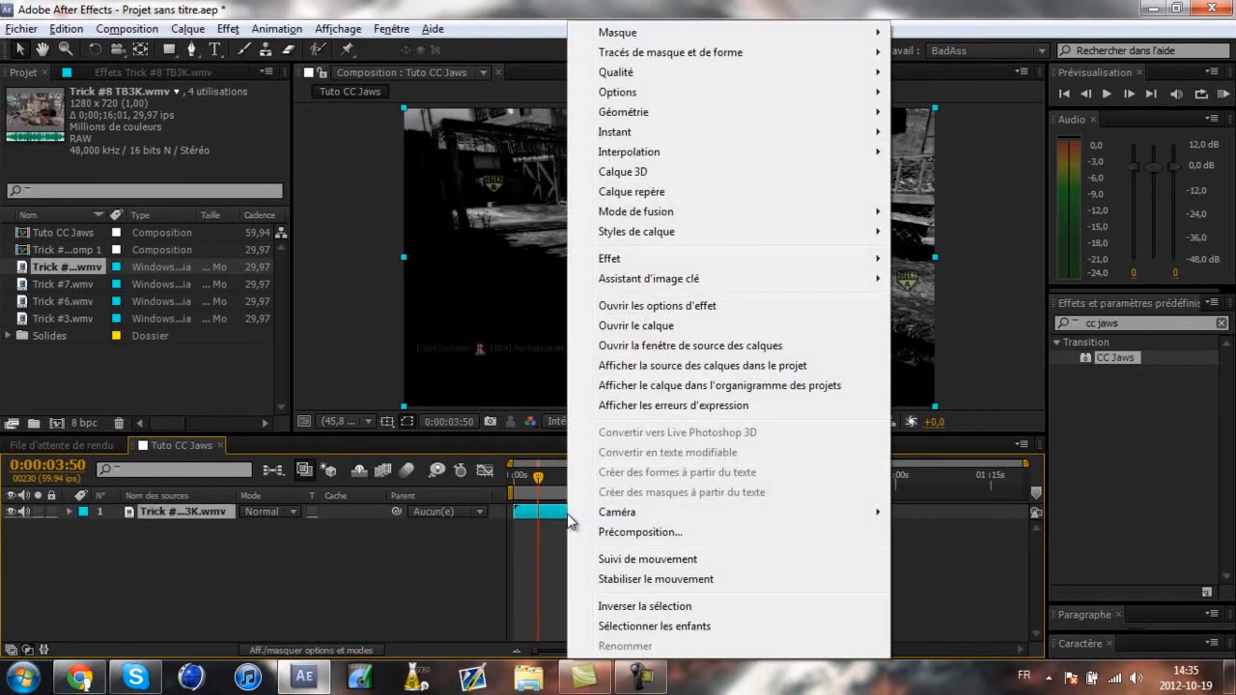
pyautogui.click(663, 538)
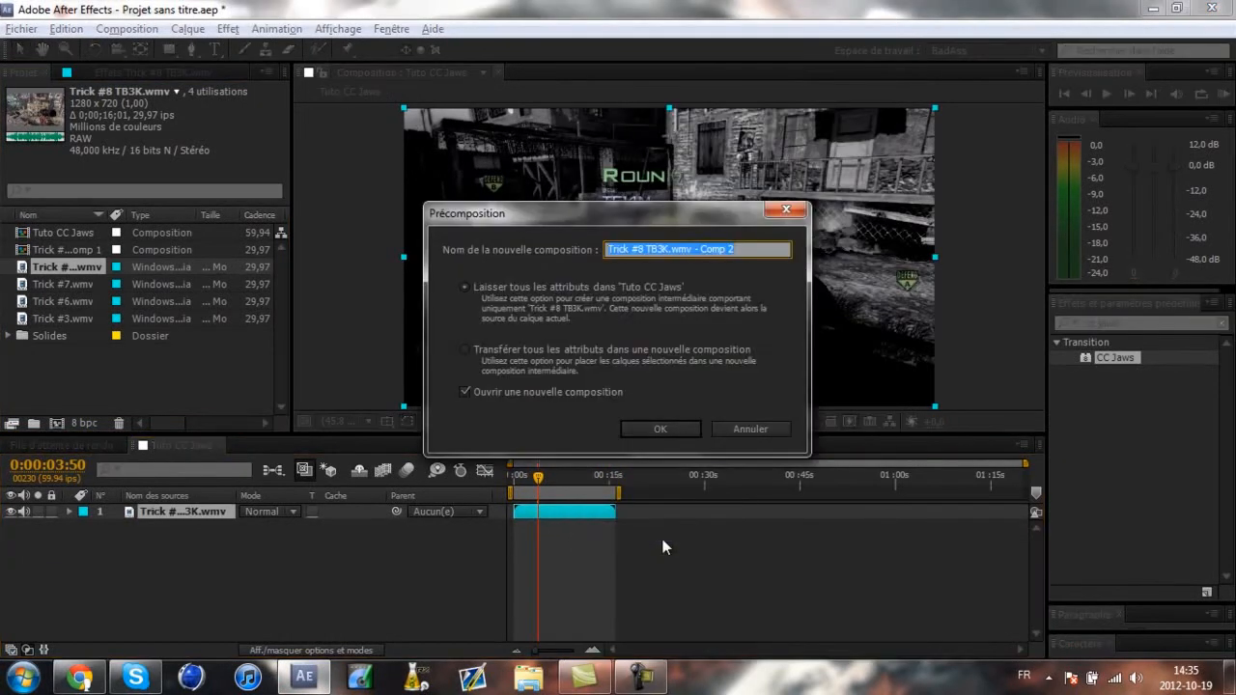
pyautogui.click(664, 428)
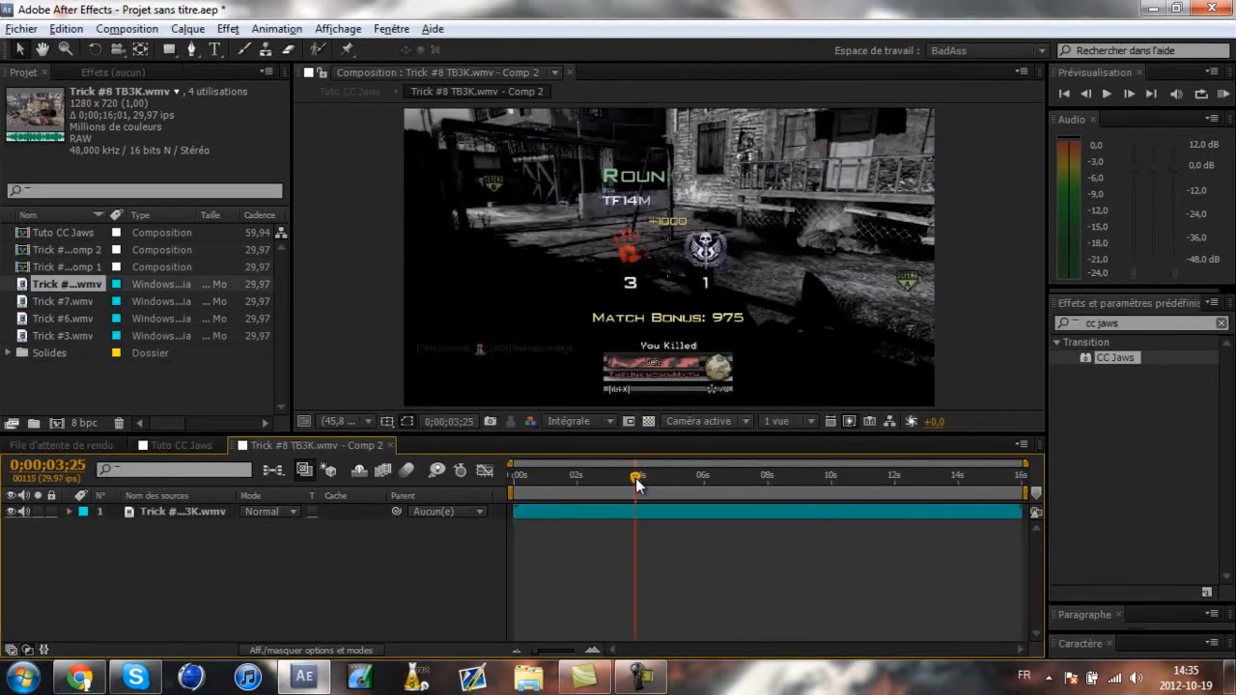
# Split the Trick #8 TB3K.wmv layer at 0;00;03;00
pyautogui.moveTo(636, 478); pyautogui.dragTo(609, 477)
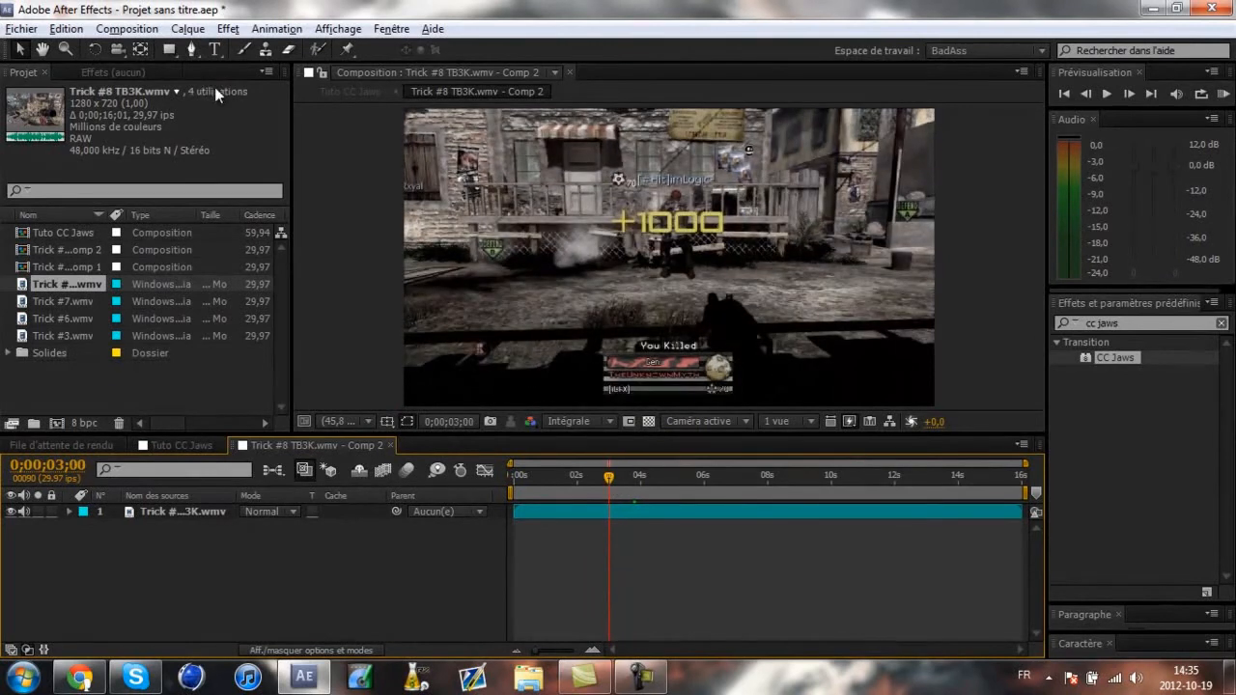
pyautogui.click(127, 28)
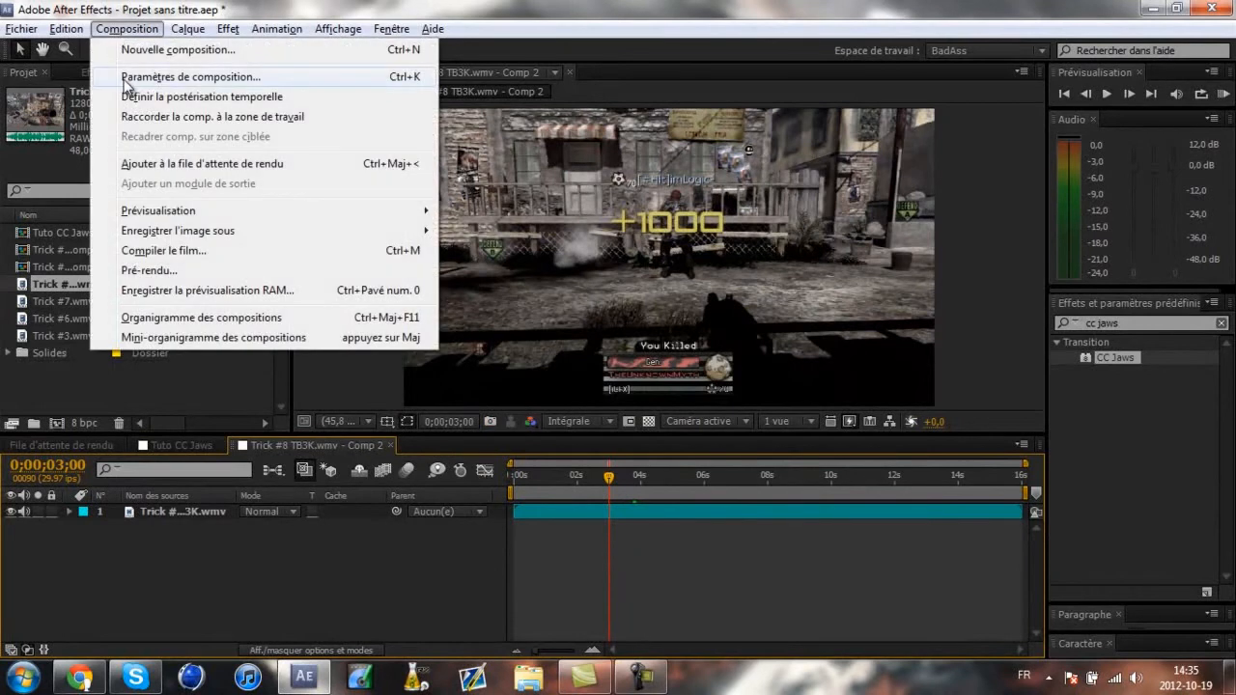
pyautogui.moveTo(85, 27)
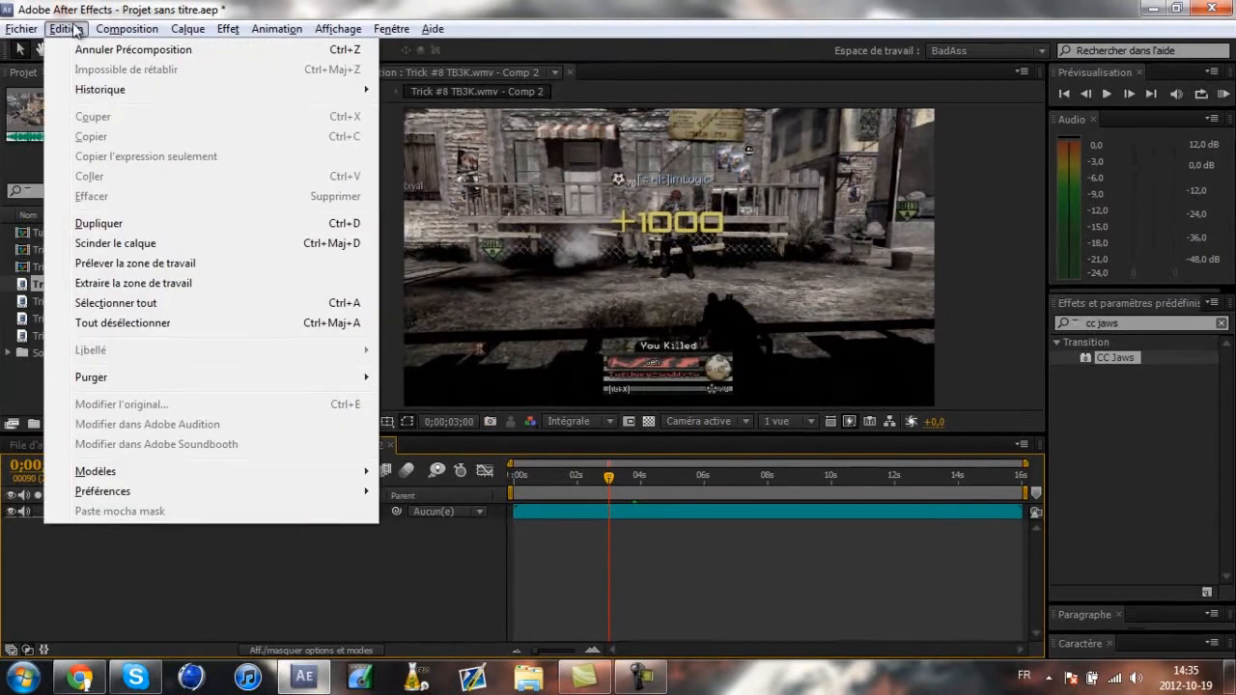
pyautogui.click(183, 245)
# Split the second part of the clip at 0;00;08;07
pyautogui.moveTo(604, 483); pyautogui.dragTo(774, 487)
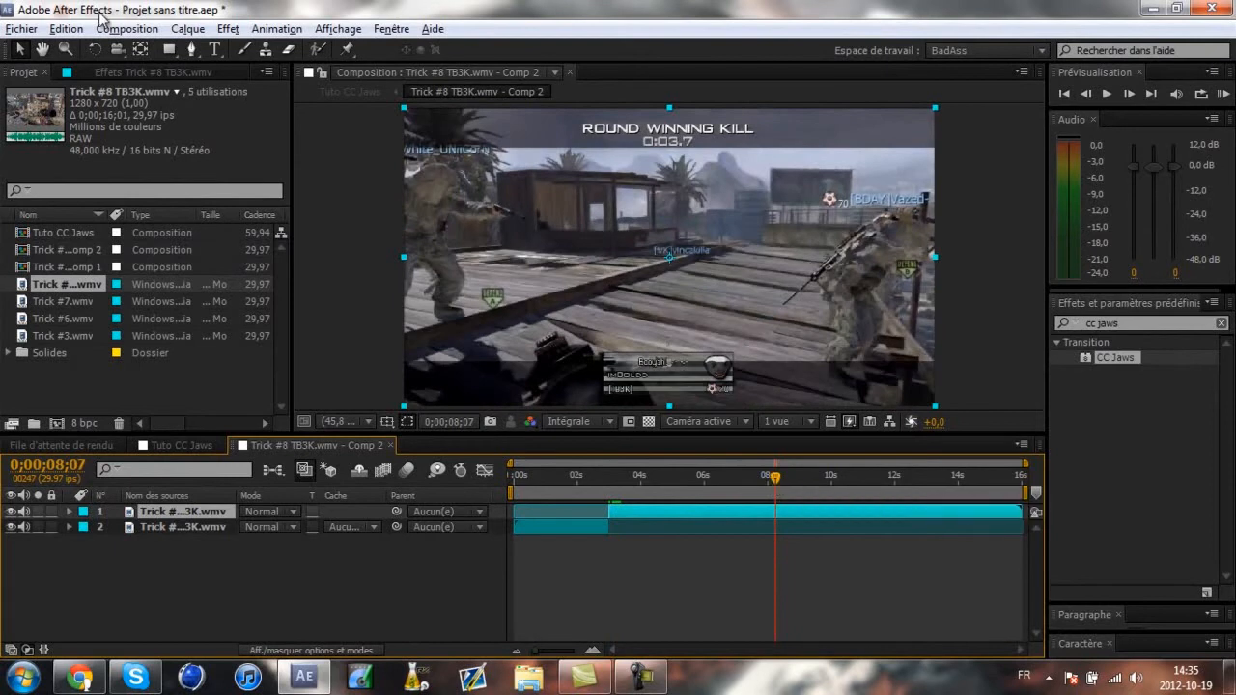
pyautogui.click(75, 30)
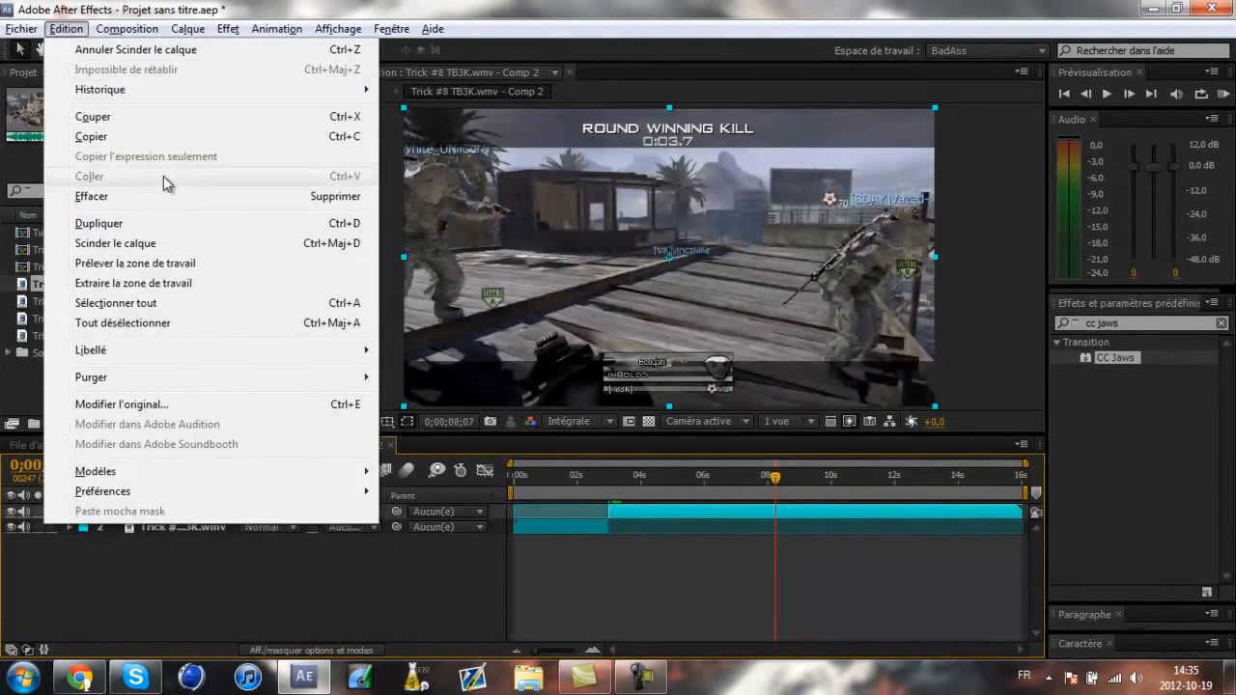
pyautogui.click(172, 245)
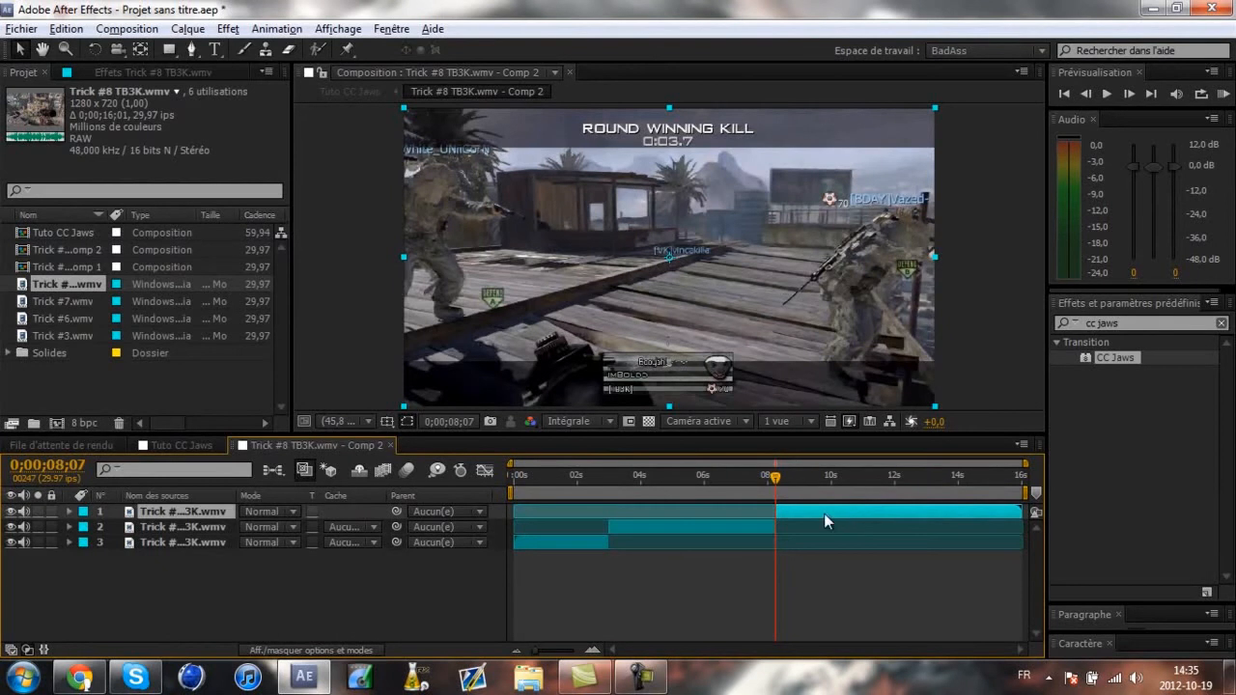
# Return to 0;00;03;00, search the effects for "twixt" and apply Twixtor to the middle clip segment
pyautogui.moveTo(775, 480); pyautogui.dragTo(610, 478)
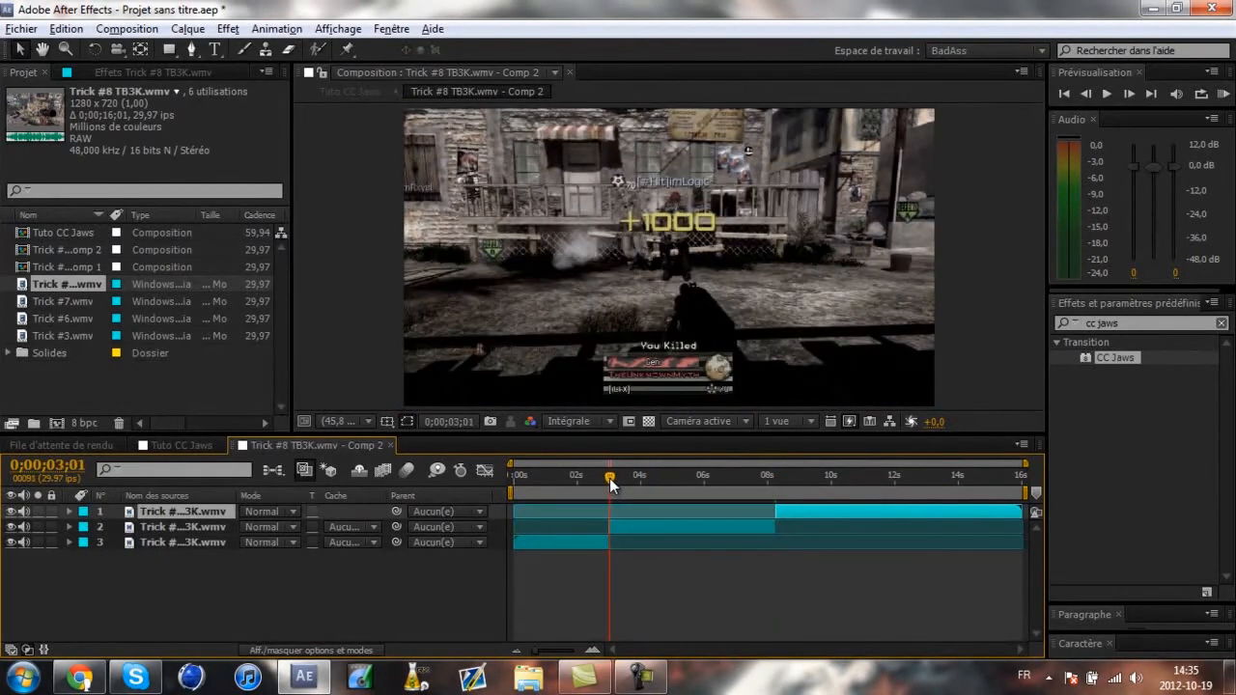
pyautogui.moveTo(1124, 329); pyautogui.dragTo(1045, 339)
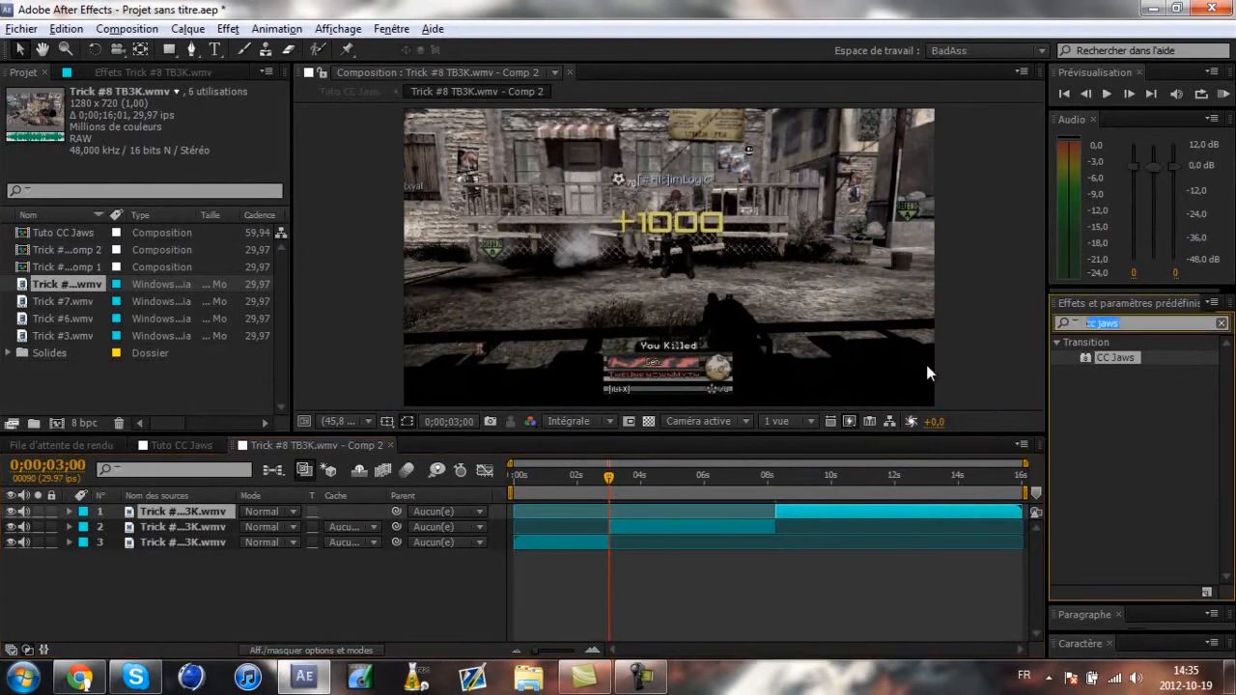
pyautogui.write('twixt')
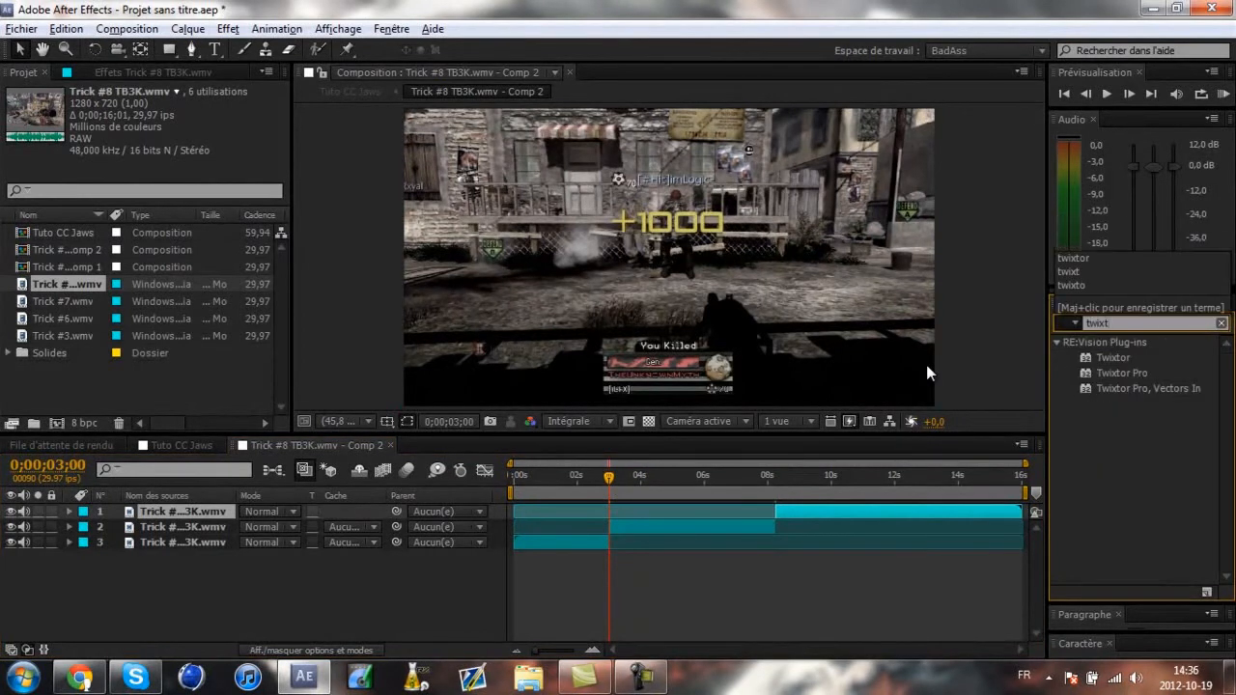
pyautogui.click(1111, 357)
pyautogui.moveTo(1118, 353); pyautogui.dragTo(657, 529)
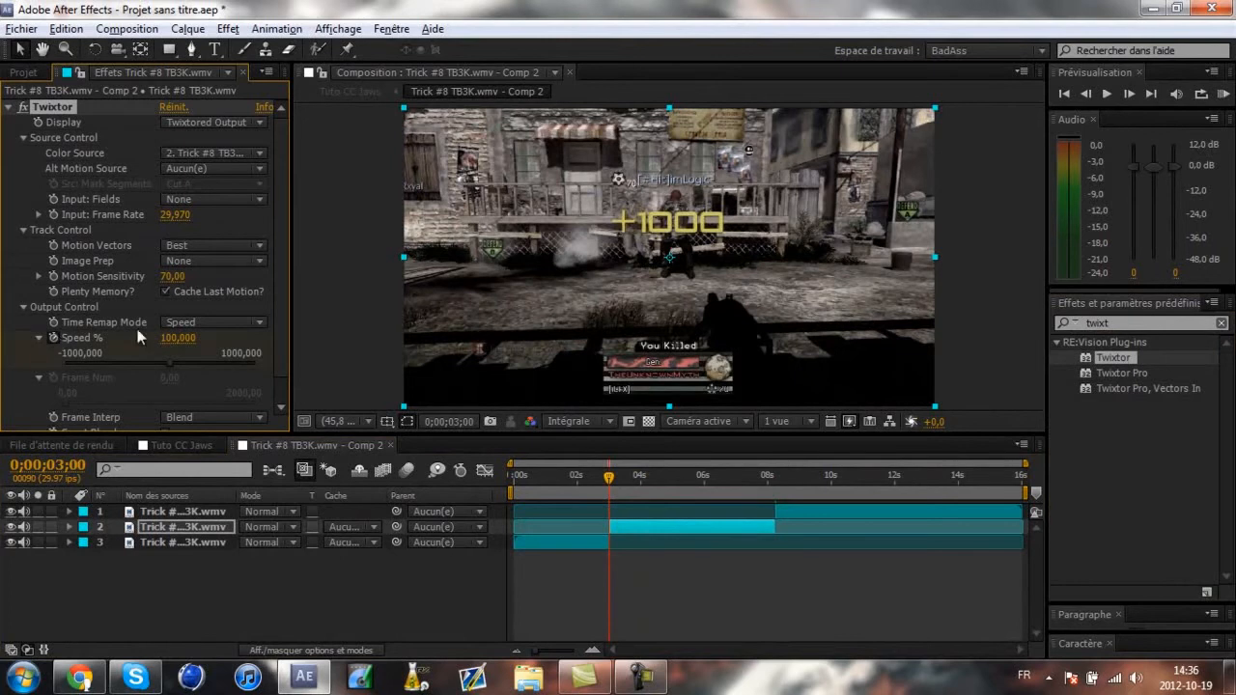
# Advance one frame to 0;00;03;01 and set the Twixtor Speed % to 4
pyautogui.click(1129, 94)
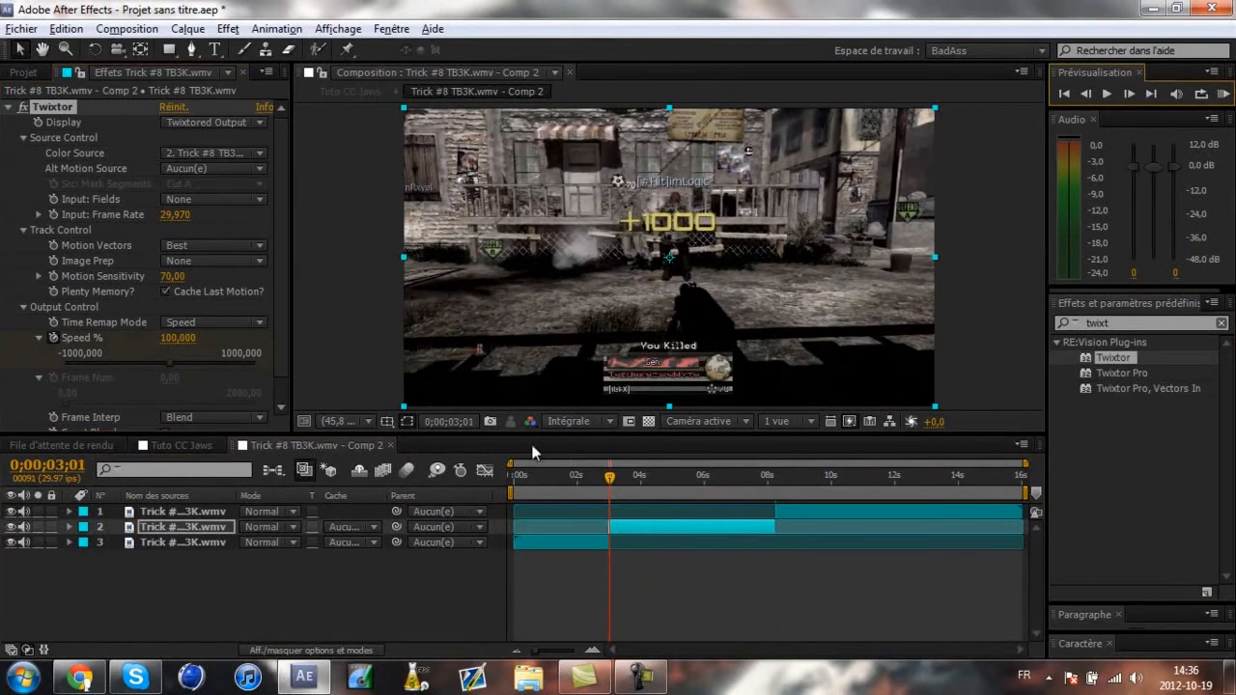
pyautogui.click(190, 338)
pyautogui.write('4')
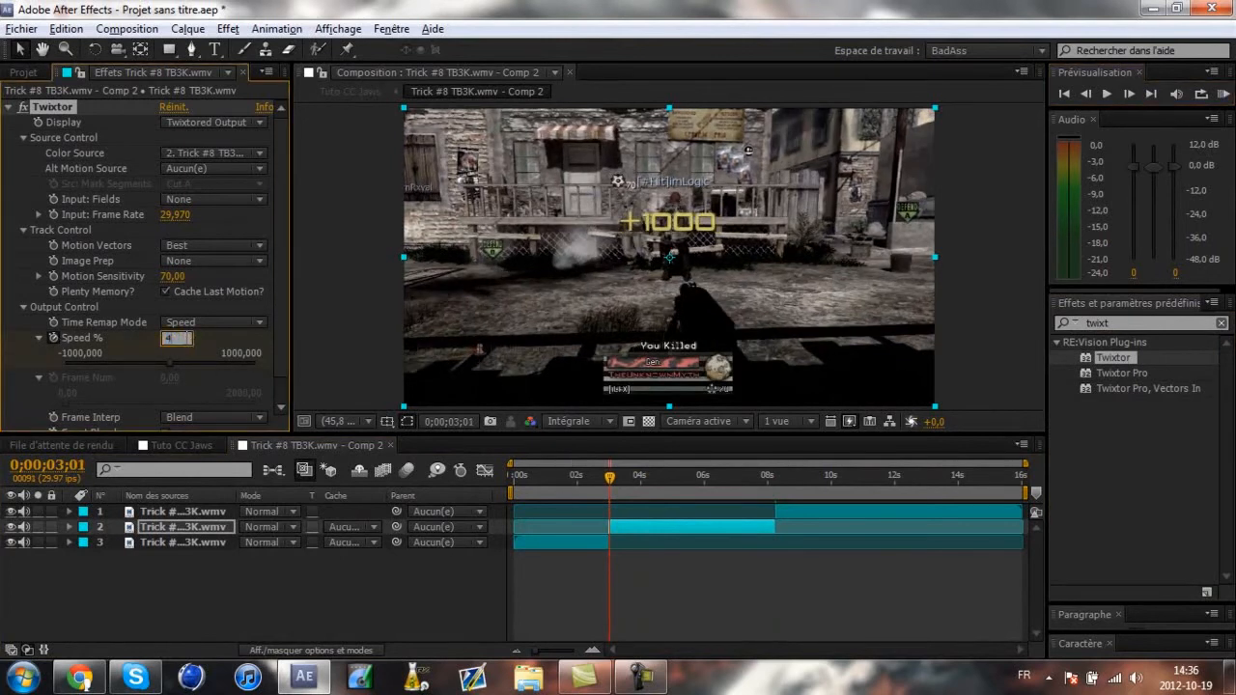
pyautogui.press('Return')
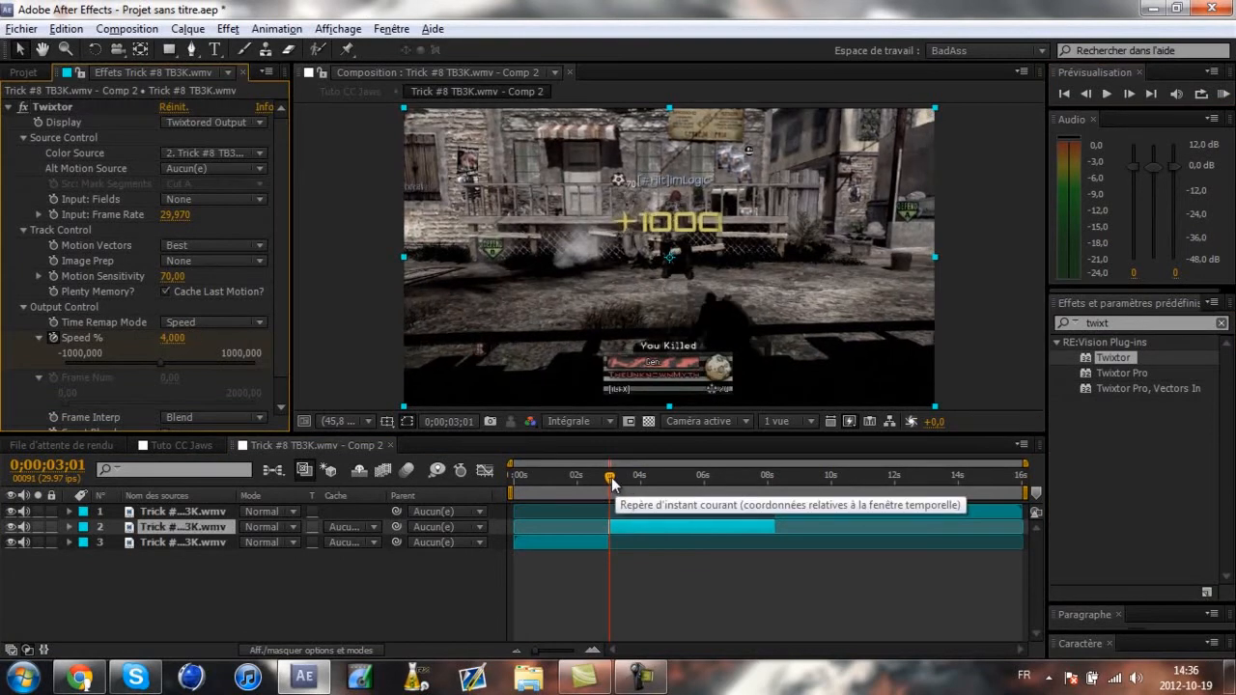
# Set the current time to 0;00;03;22 and move the last clip segment earlier so that it starts there
pyautogui.moveTo(611, 477); pyautogui.dragTo(629, 477)
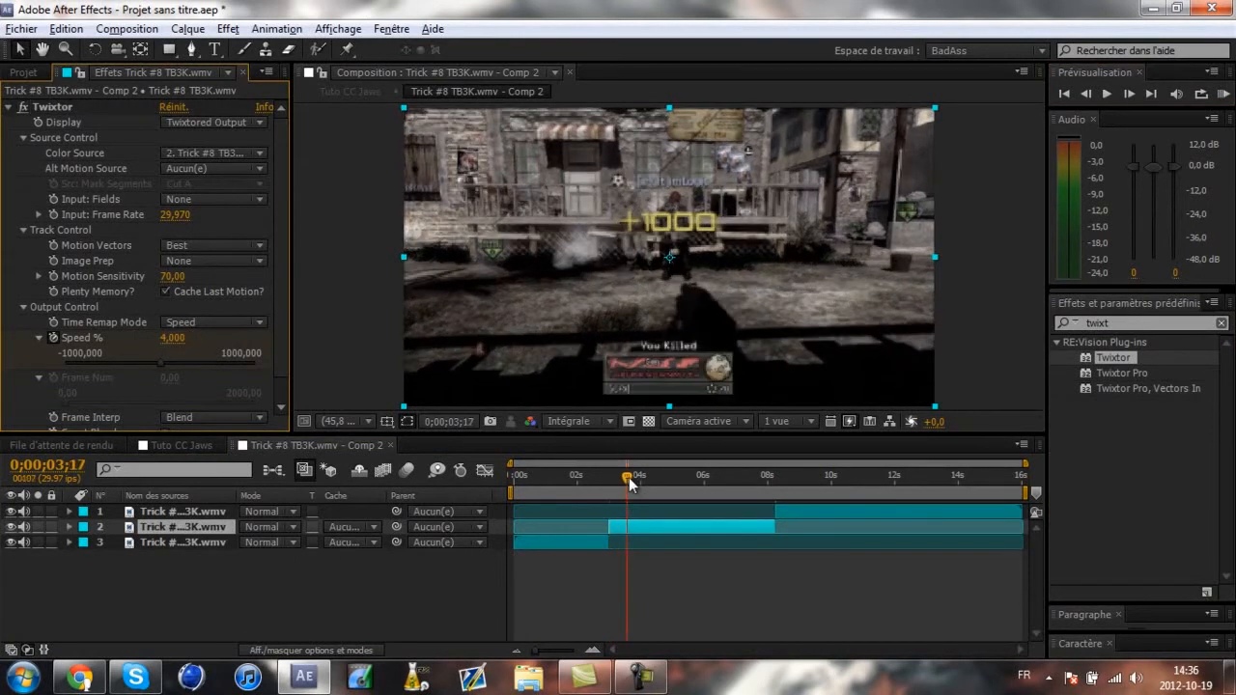
pyautogui.click(593, 652)
pyautogui.click(594, 653)
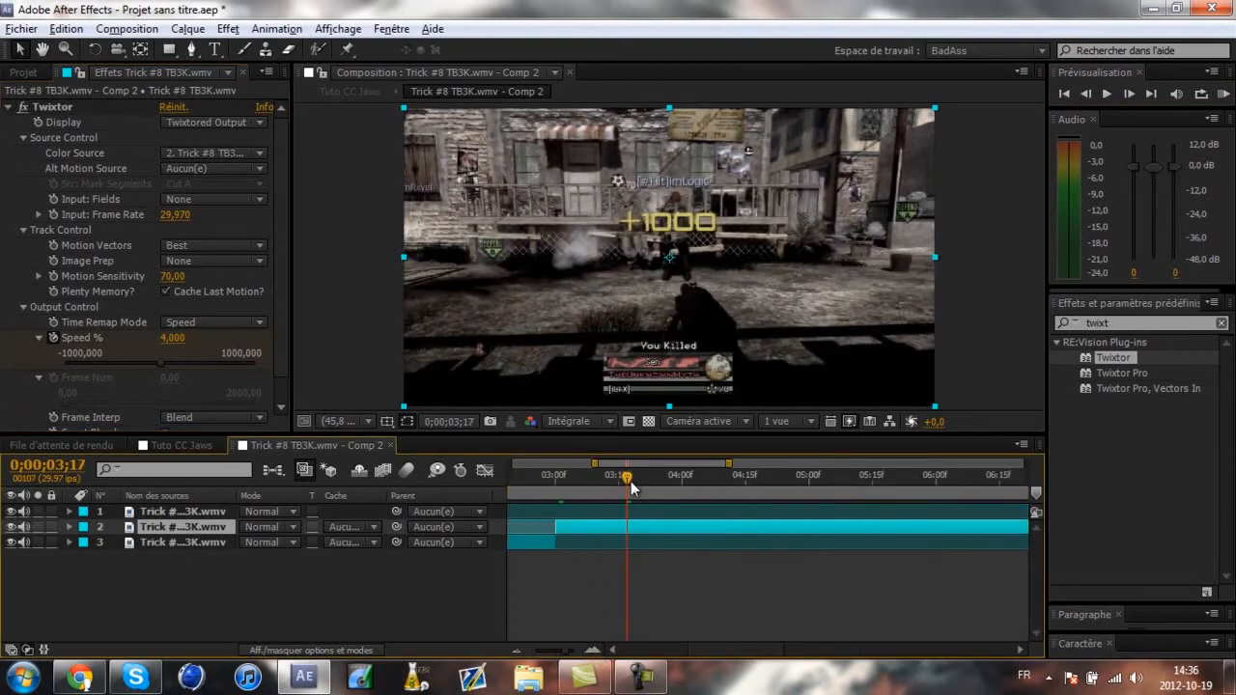
pyautogui.moveTo(736, 648); pyautogui.dragTo(710, 644)
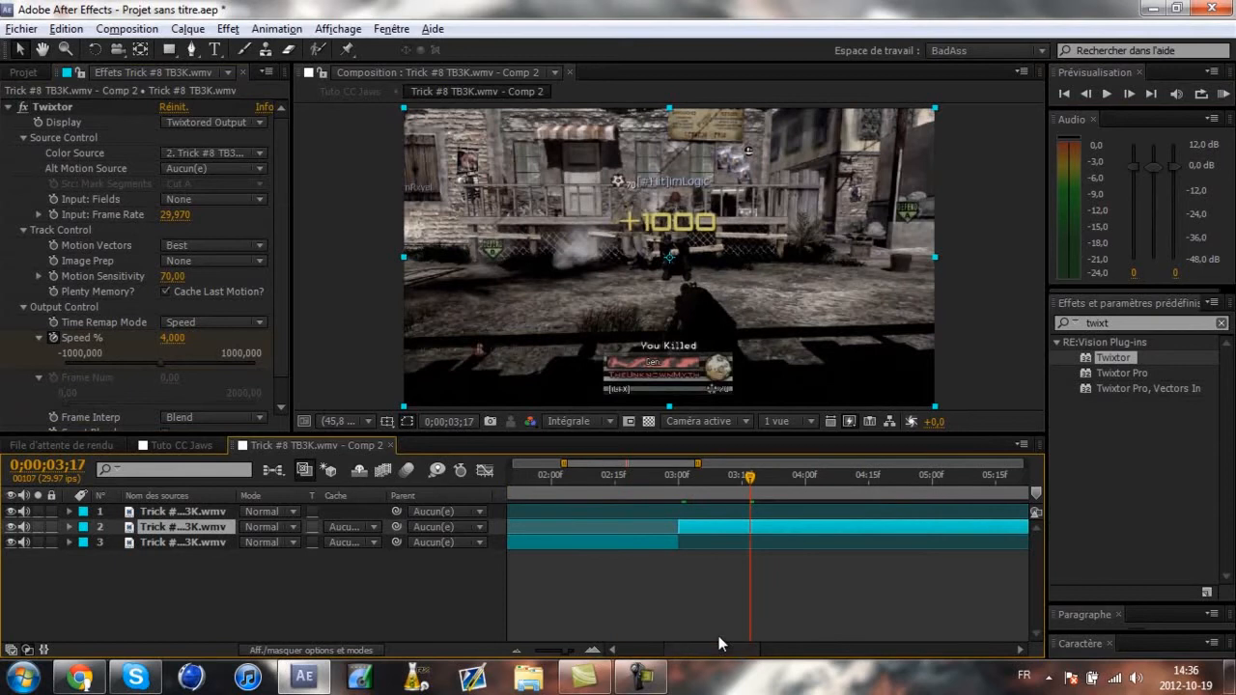
pyautogui.moveTo(750, 477); pyautogui.dragTo(777, 483)
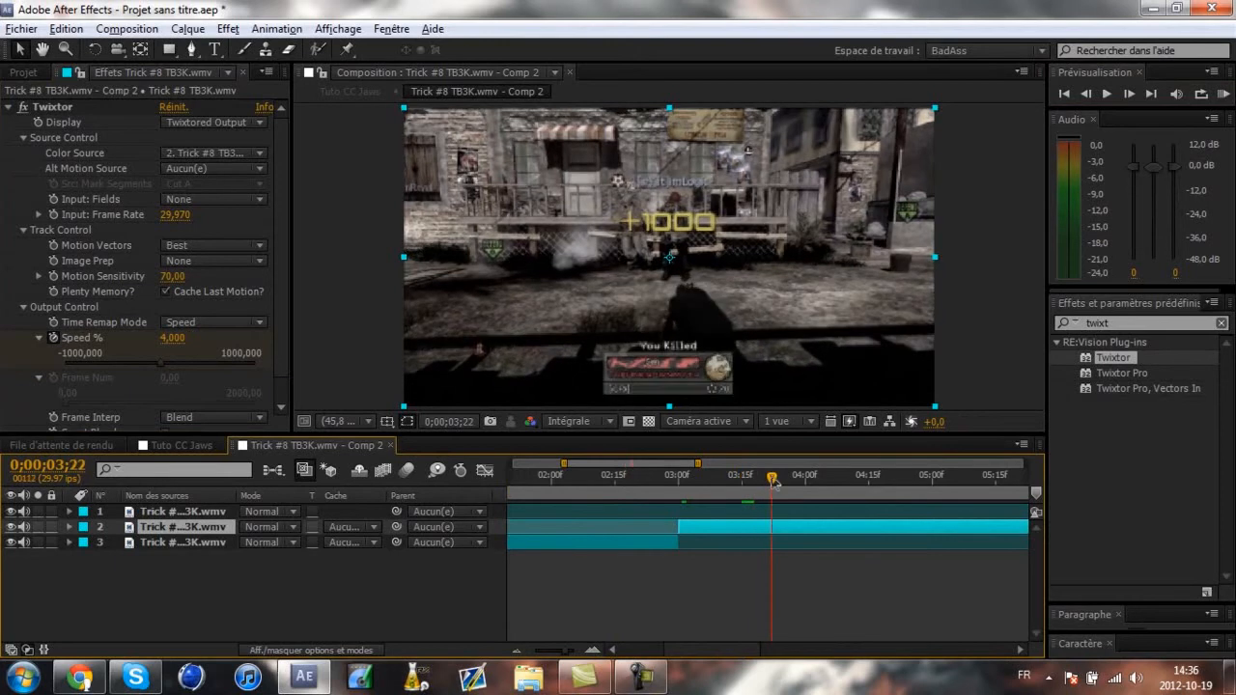
pyautogui.click(1021, 652)
pyautogui.click(1022, 654)
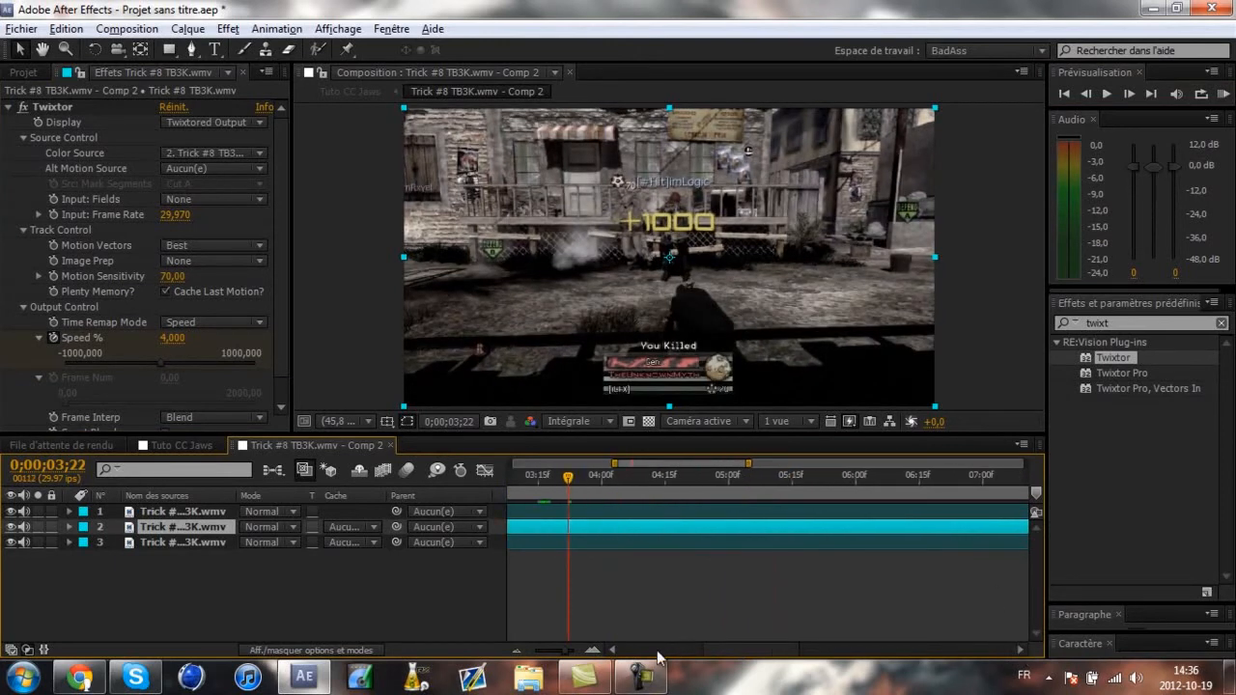
pyautogui.click(519, 651)
pyautogui.click(519, 651)
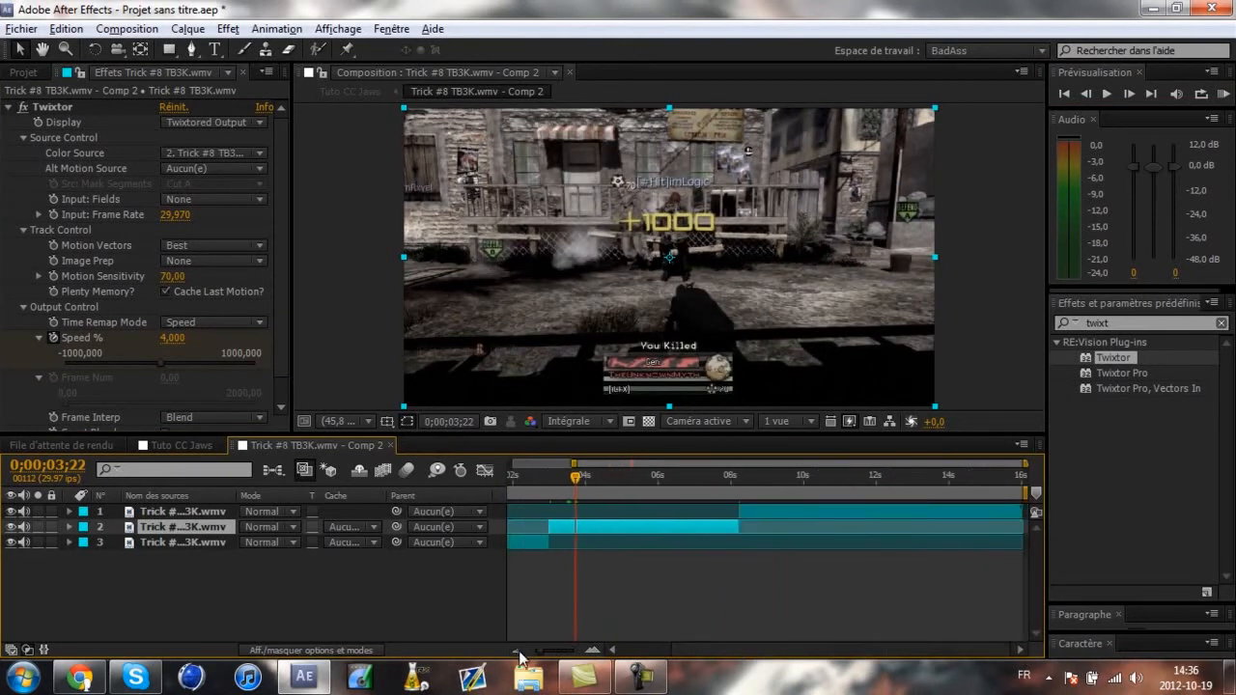
pyautogui.moveTo(775, 514); pyautogui.dragTo(618, 511)
# Search the effects for "cc jaws" and apply CC Jaws to the last clip segment on the top layer
pyautogui.click(1097, 322)
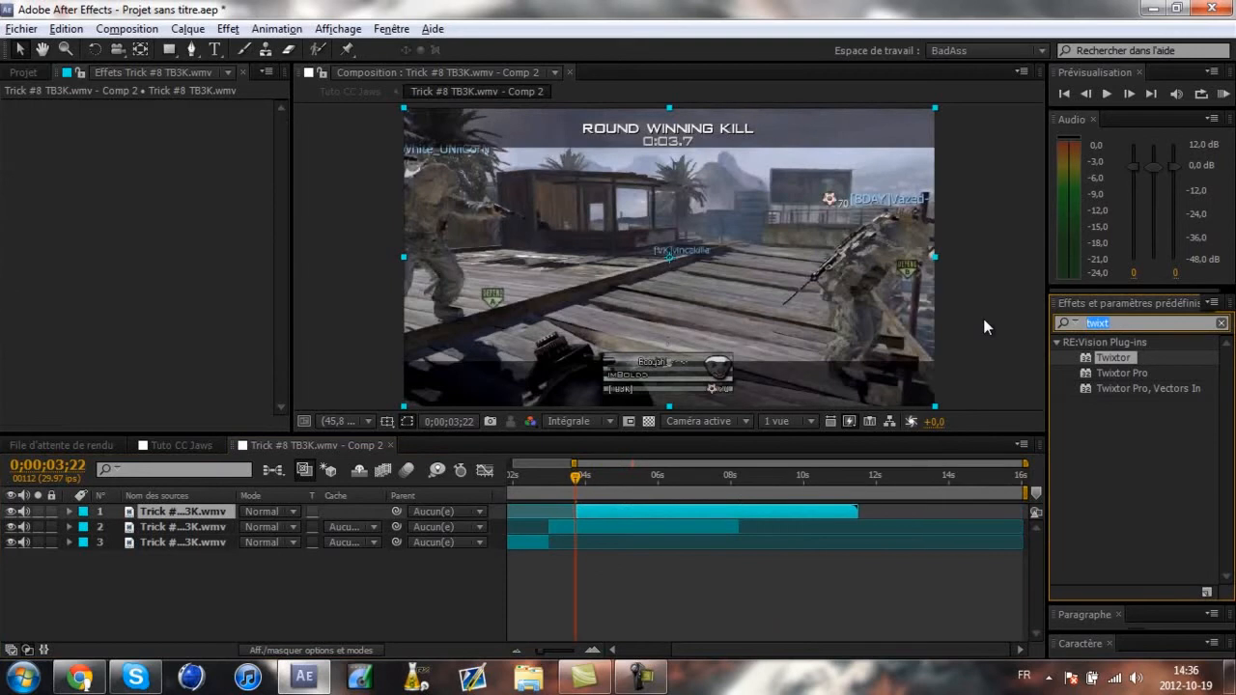
pyautogui.write('cc')
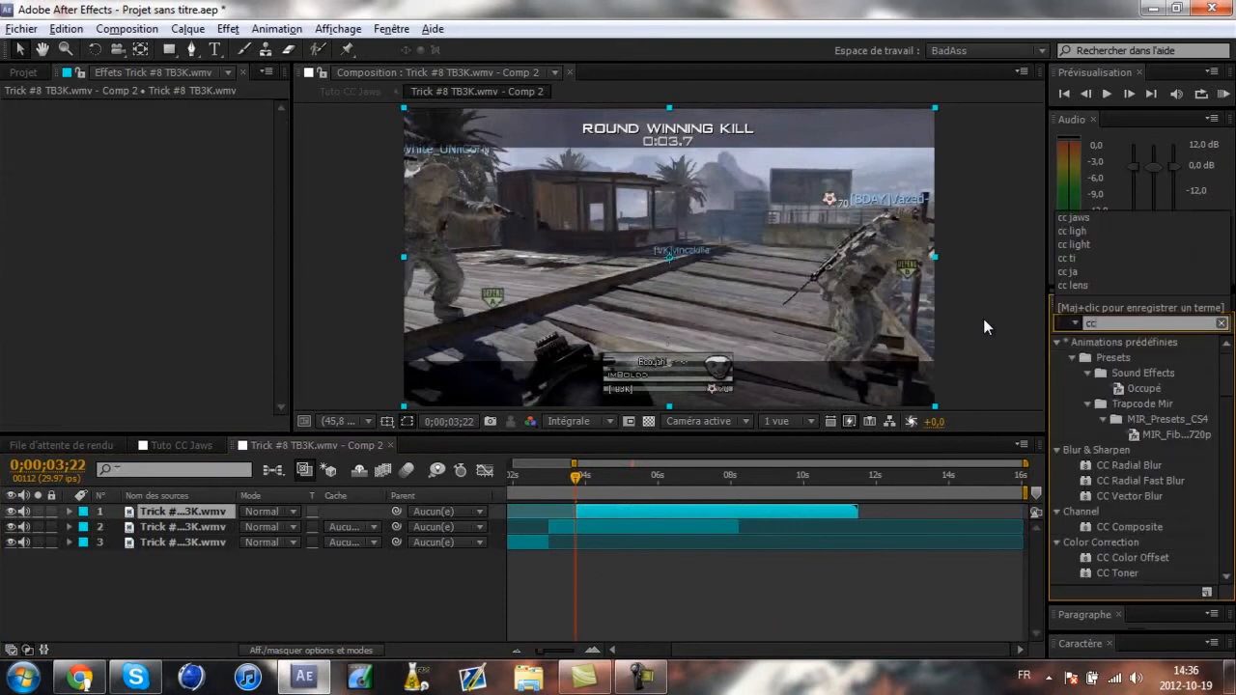
pyautogui.write(' jaws')
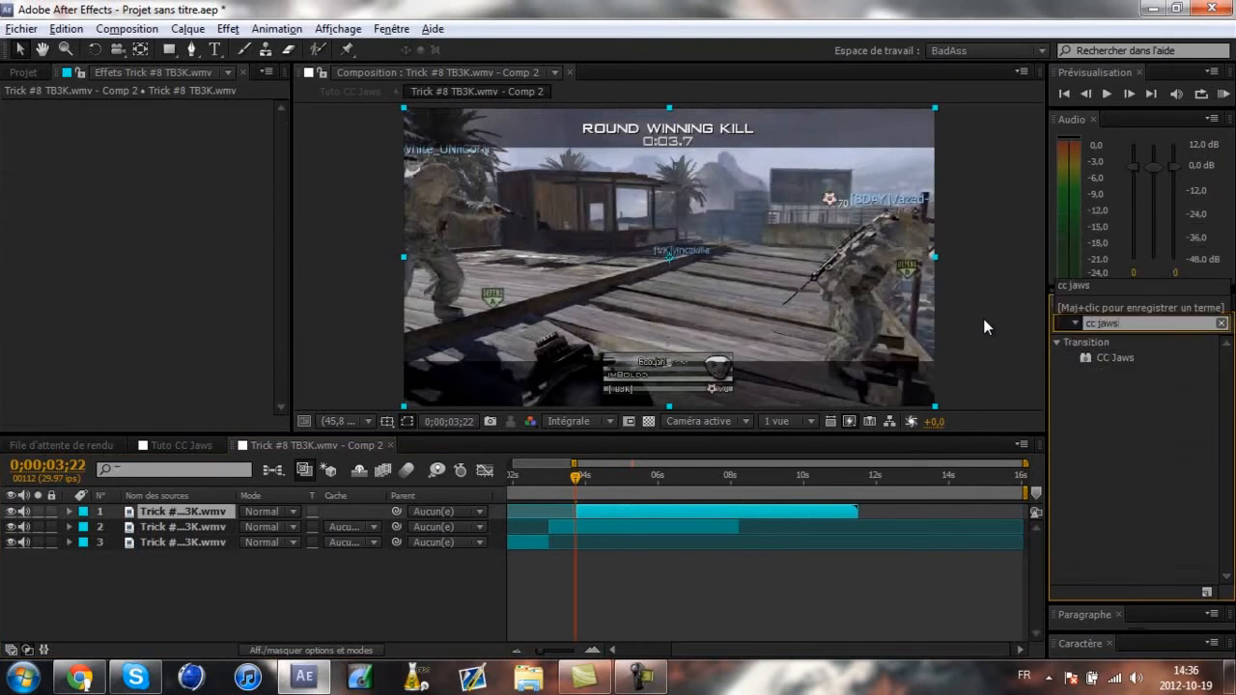
pyautogui.moveTo(1099, 365); pyautogui.dragTo(737, 515)
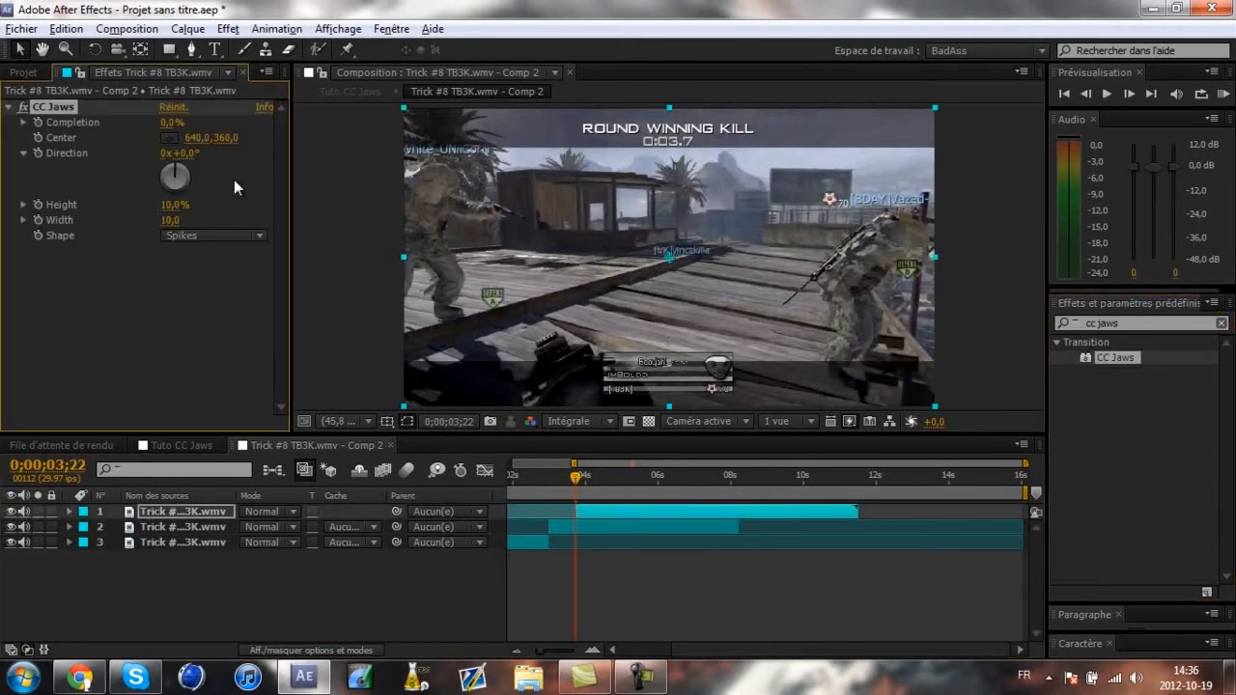
pyautogui.click(227, 28)
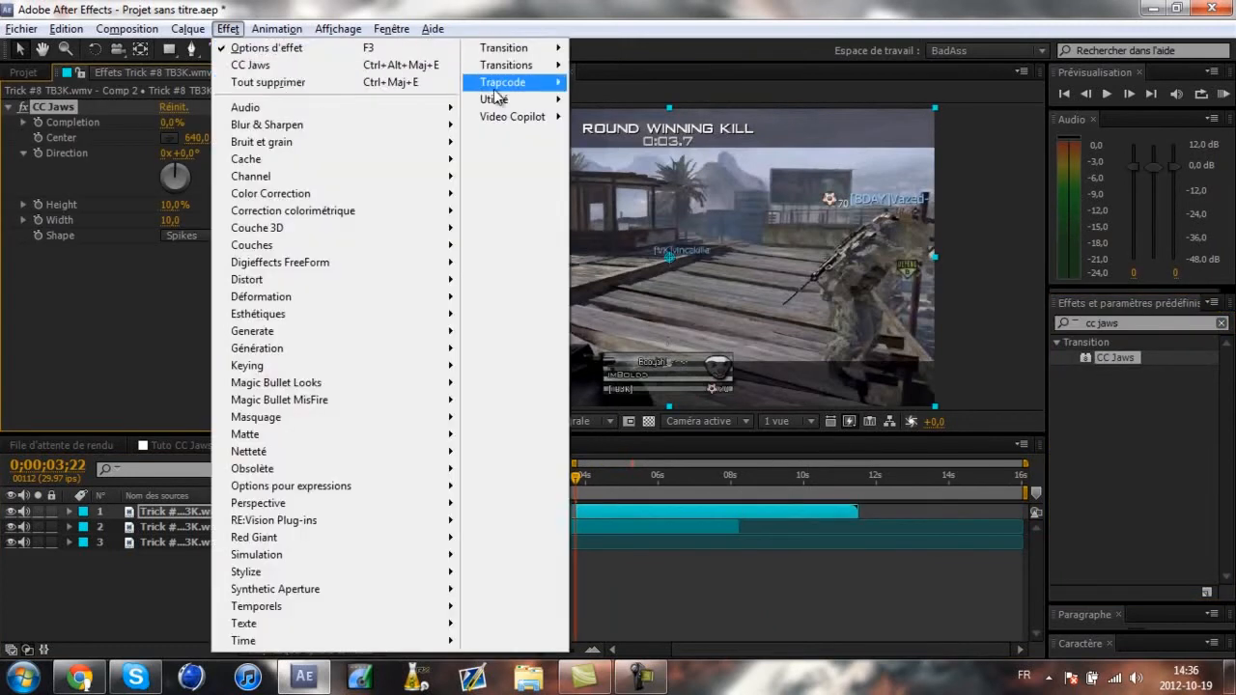
pyautogui.moveTo(512, 48)
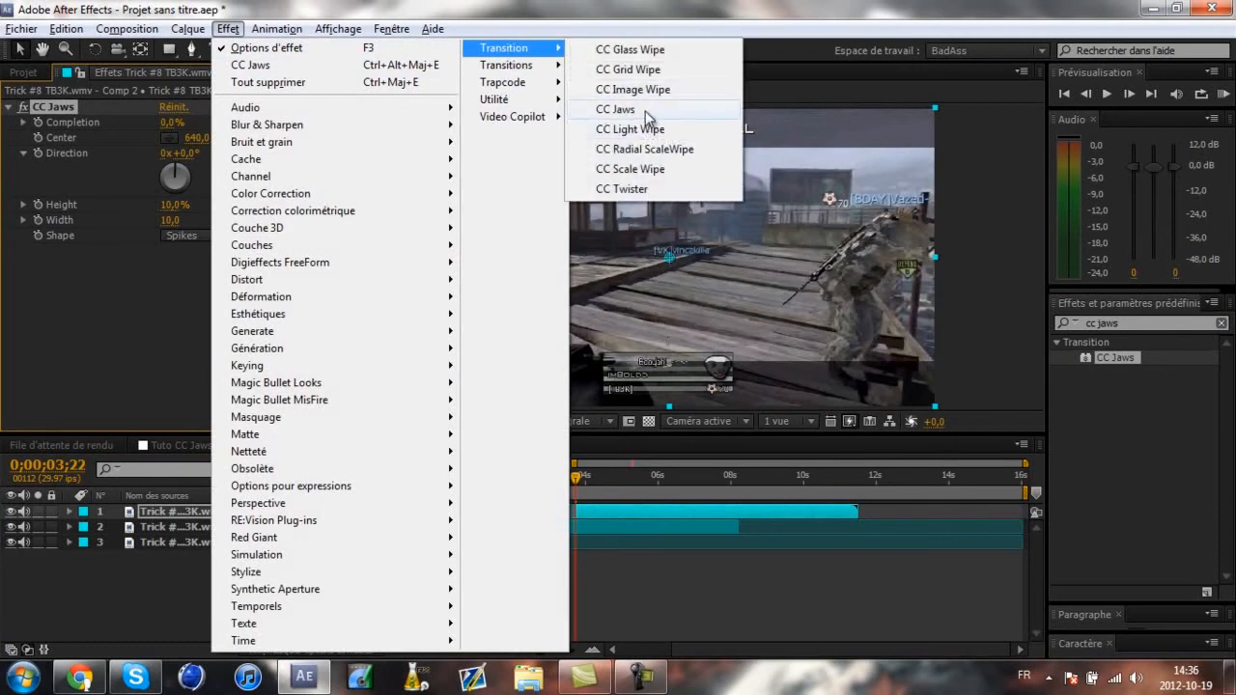
pyautogui.click(99, 300)
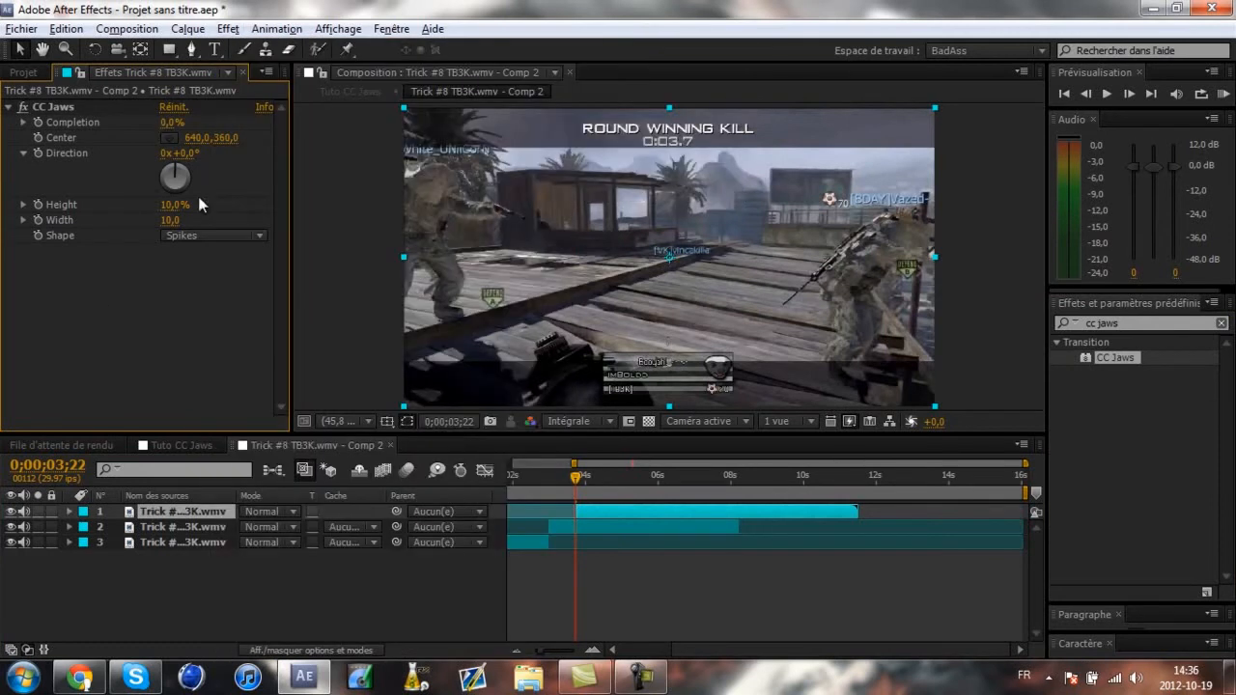
# Set the CC Jaws Completion to 41% and its Shape to RoboJaw
pyautogui.moveTo(170, 125); pyautogui.dragTo(207, 124)
pyautogui.click(215, 234)
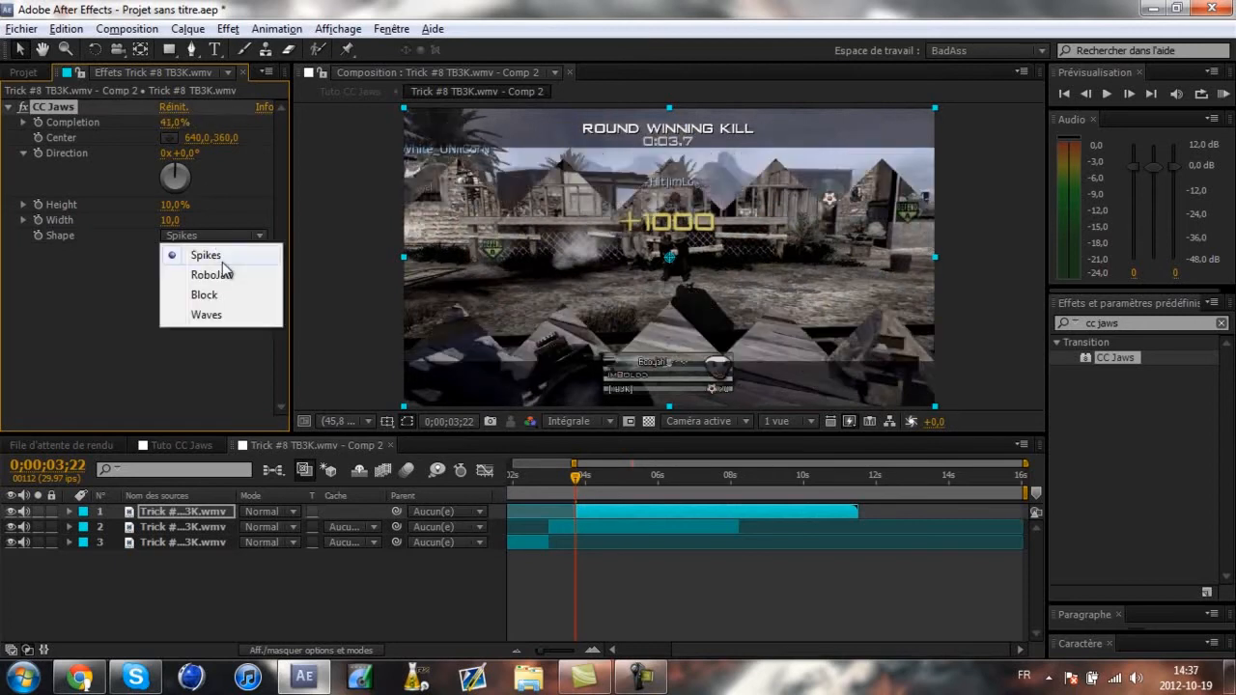
pyautogui.click(235, 278)
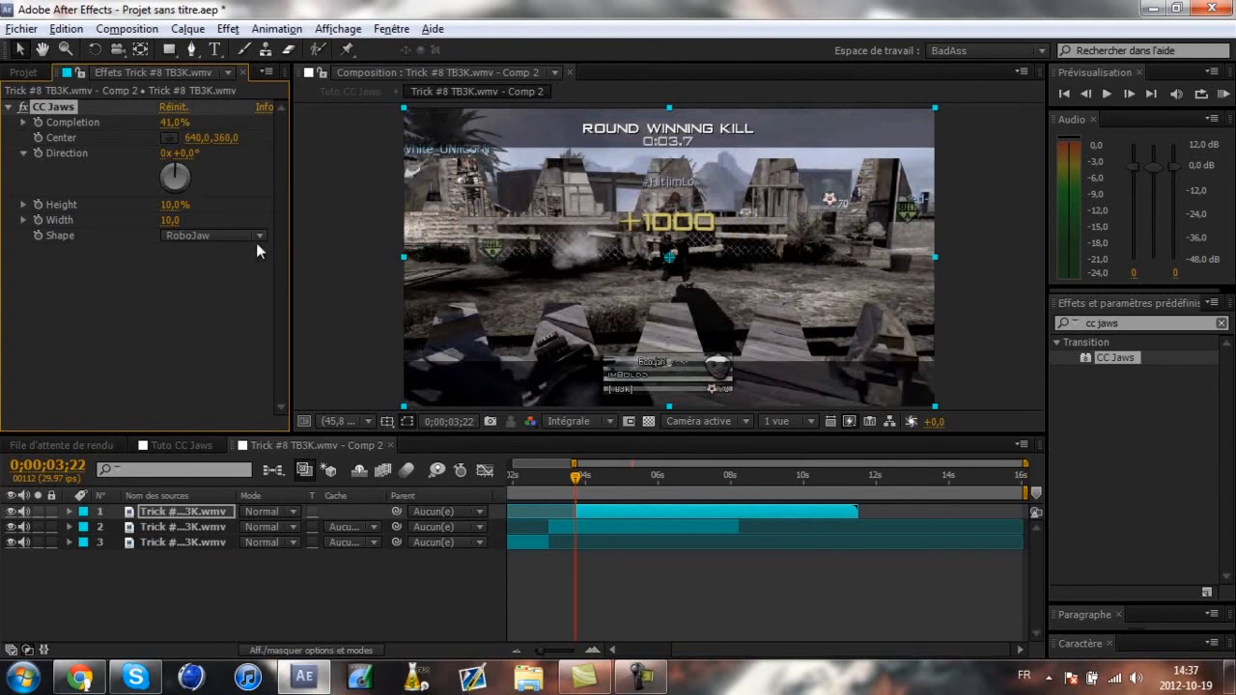
# Set the CC Jaws Shape to Waves and its Height to 0%
pyautogui.click(257, 235)
pyautogui.click(244, 319)
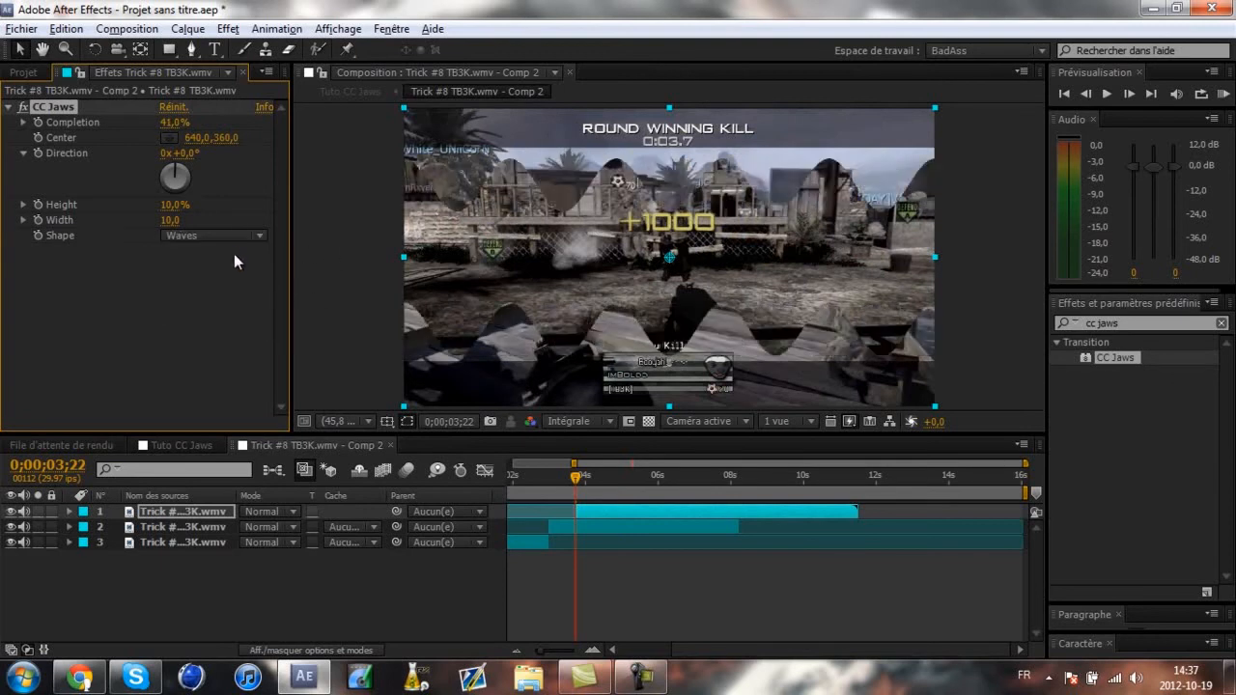
pyautogui.click(228, 238)
pyautogui.click(117, 294)
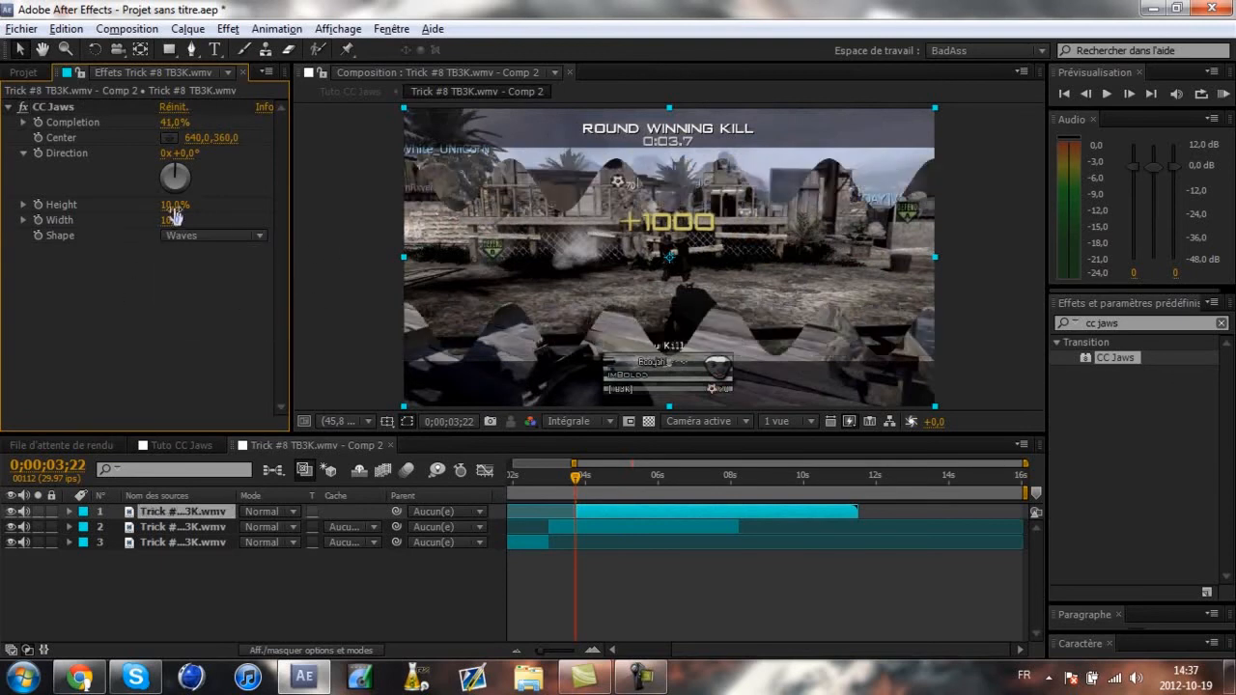
pyautogui.moveTo(174, 207)
pyautogui.mouseDown()
pyautogui.moveTo(189, 206)
pyautogui.moveTo(157, 211)
pyautogui.mouseUp()
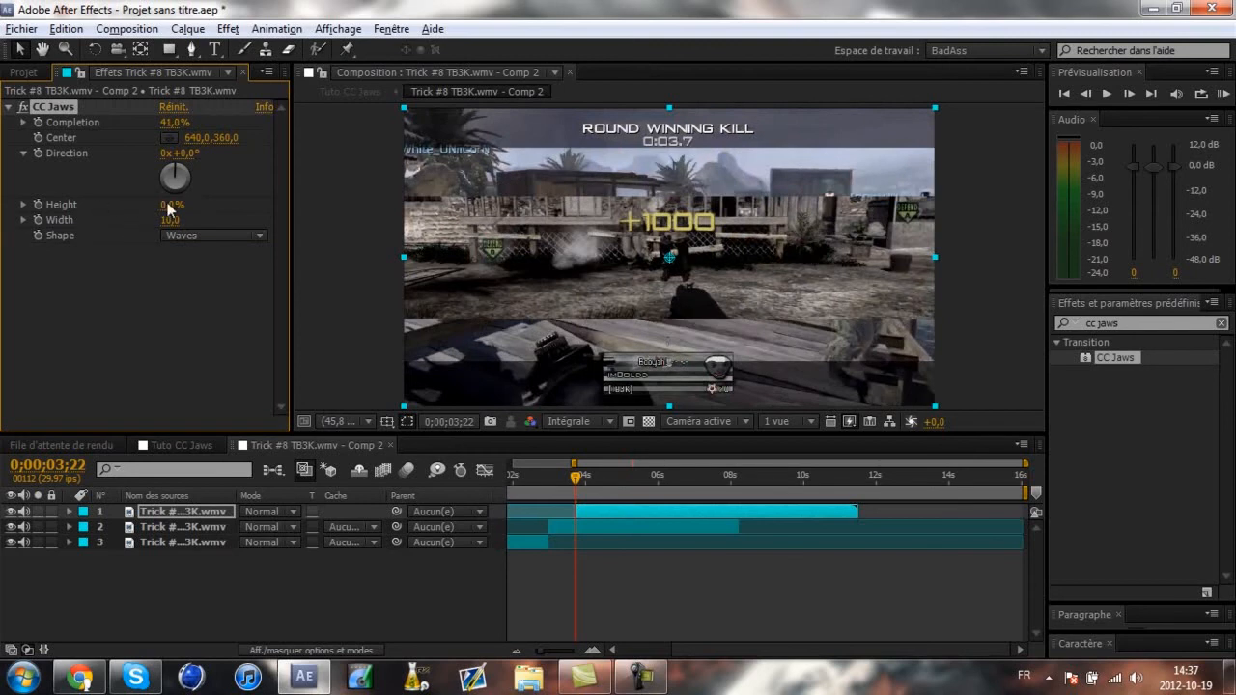
# Keyframe the CC Jaws Completion at 100% at 0;00;03;22 and again at 0;00;04;10
pyautogui.moveTo(173, 122); pyautogui.dragTo(337, 116)
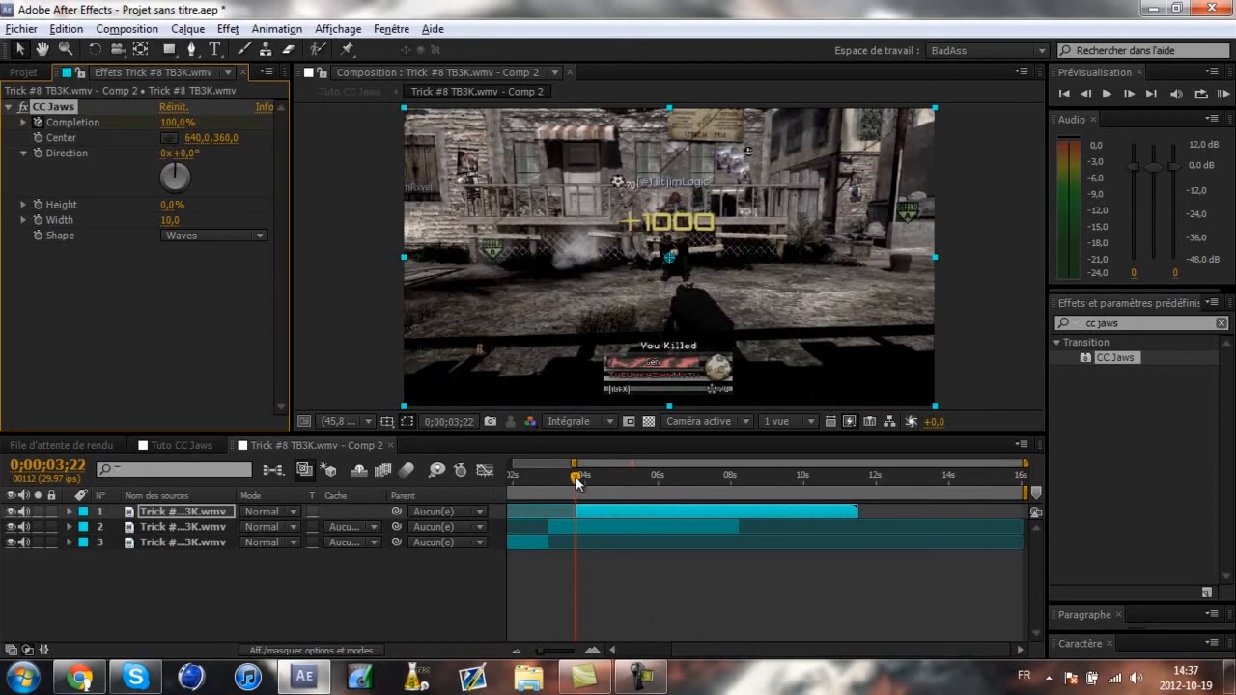
pyautogui.click(593, 650)
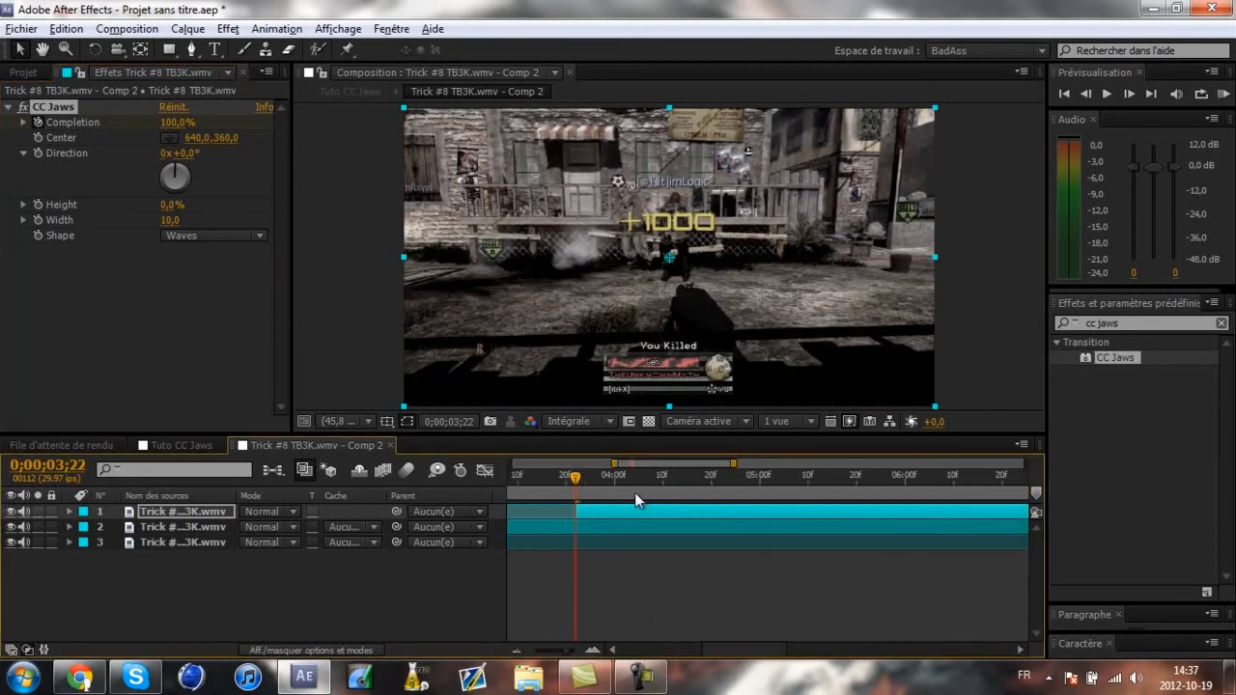
pyautogui.click(663, 479)
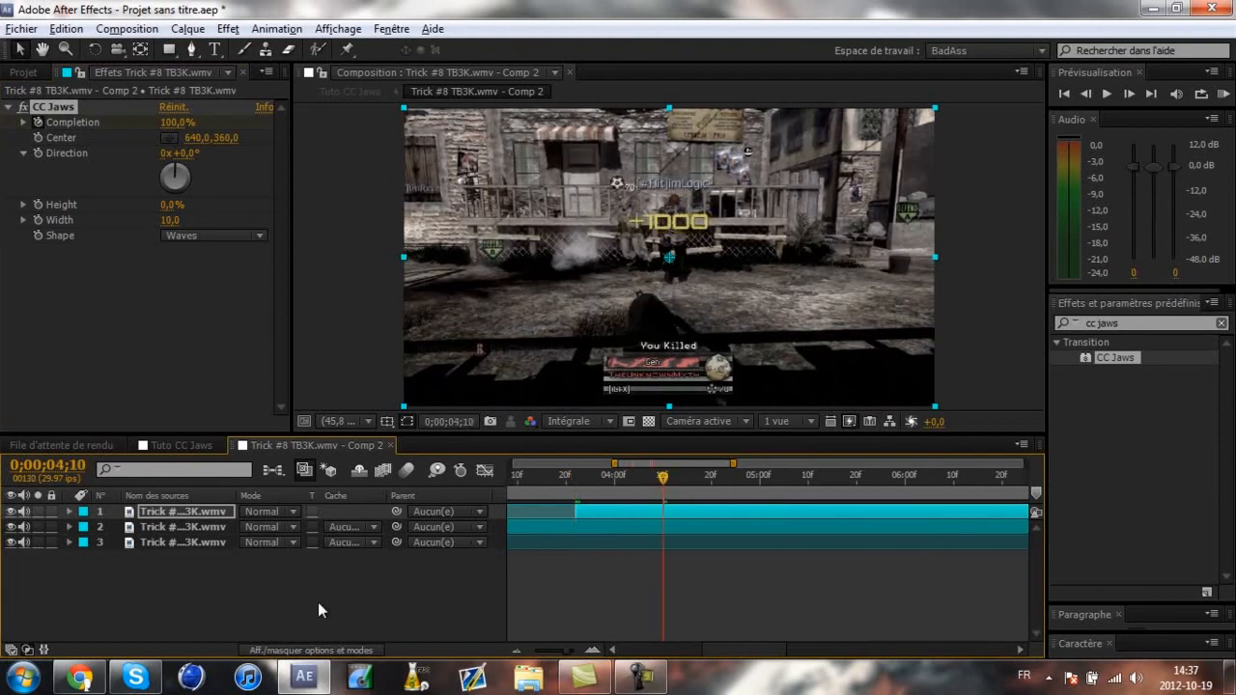
pyautogui.press('u')
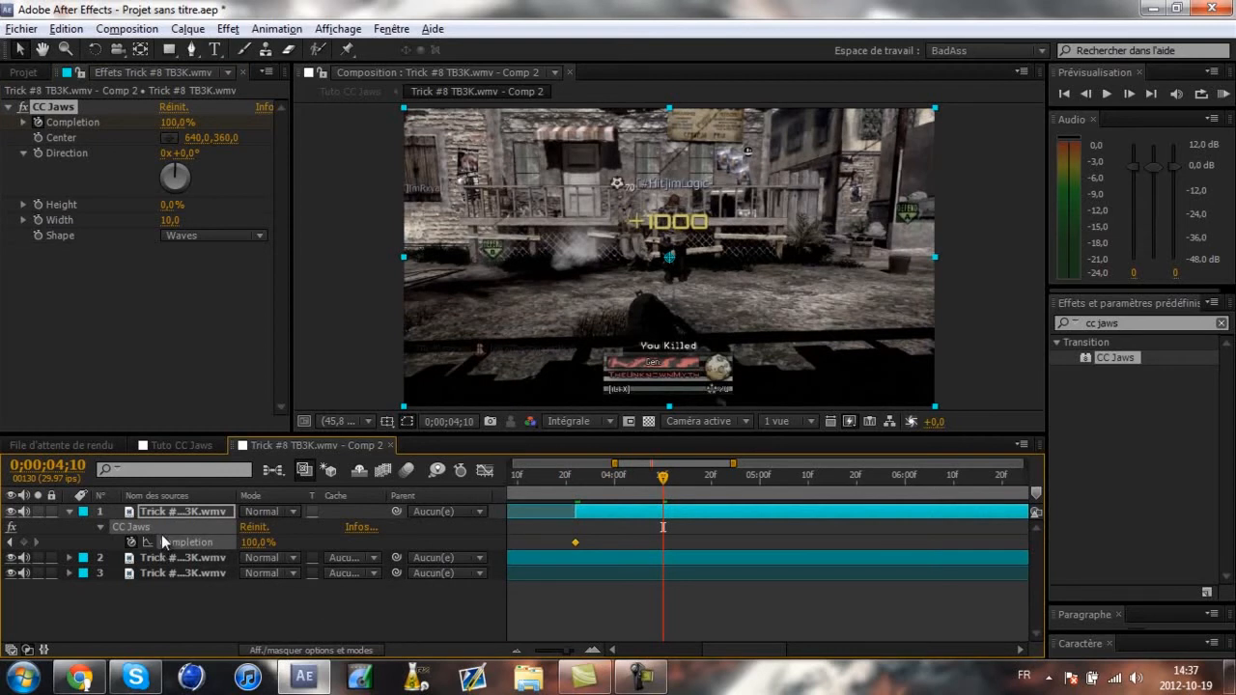
pyautogui.click(24, 543)
# Advance one frame to 0;00;04;11 and set the CC Jaws Completion to 50% there
pyautogui.click(1129, 94)
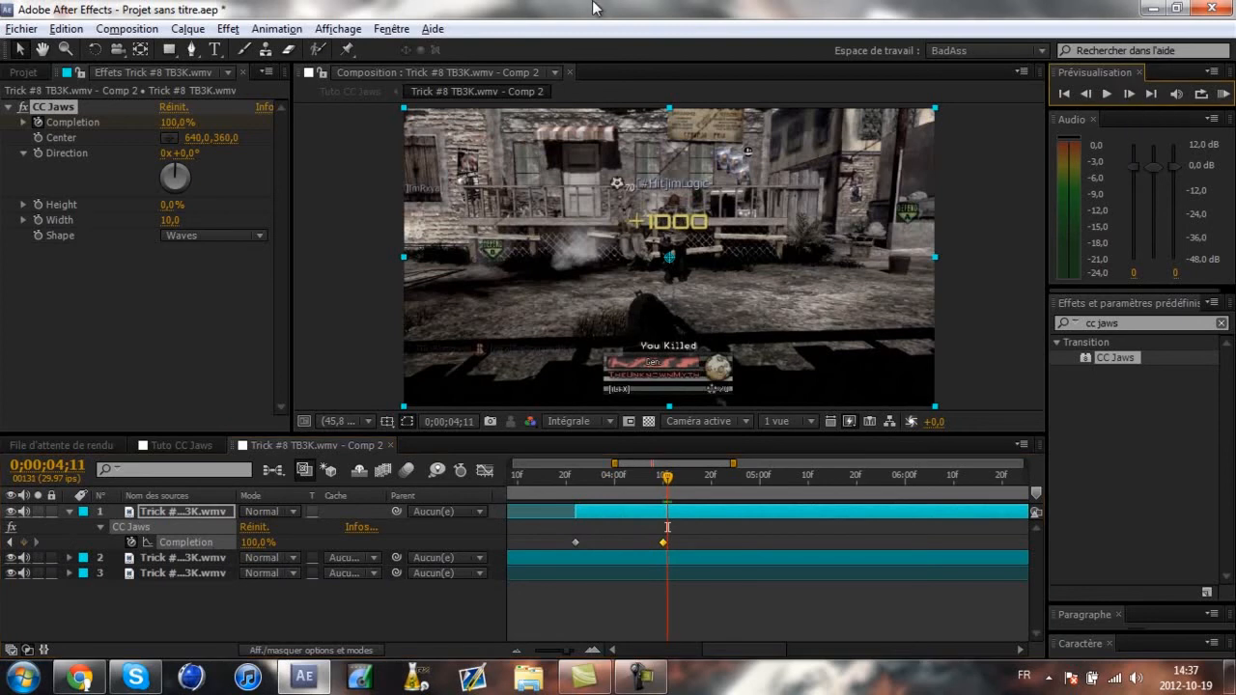
pyautogui.click(177, 123)
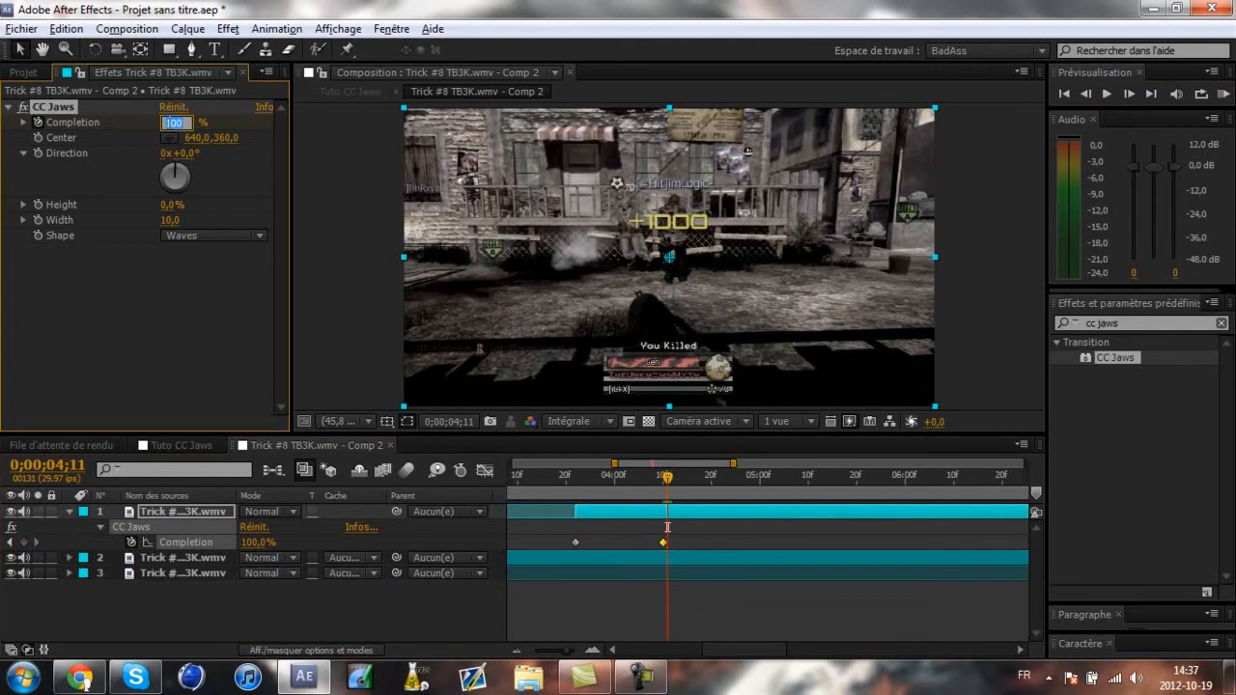
pyautogui.write('0')
pyautogui.press('Return')
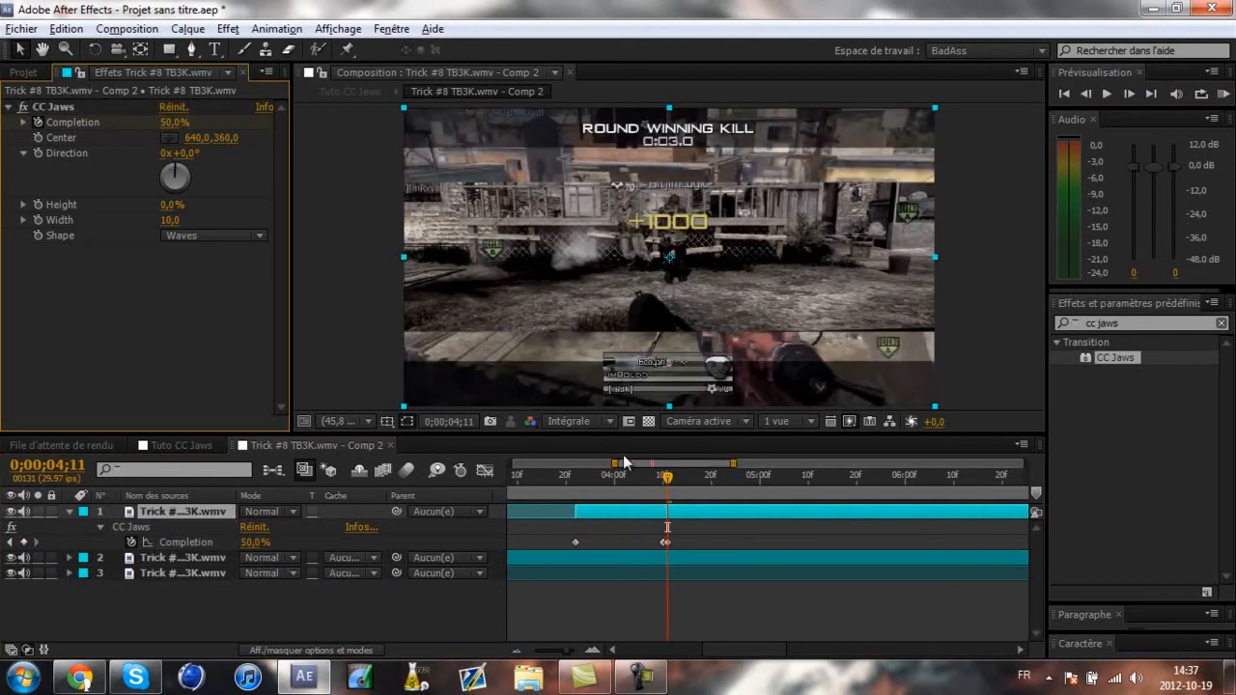
pyautogui.click(659, 476)
pyautogui.moveTo(658, 483)
pyautogui.mouseDown()
pyautogui.moveTo(691, 482)
pyautogui.moveTo(666, 483)
pyautogui.mouseUp()
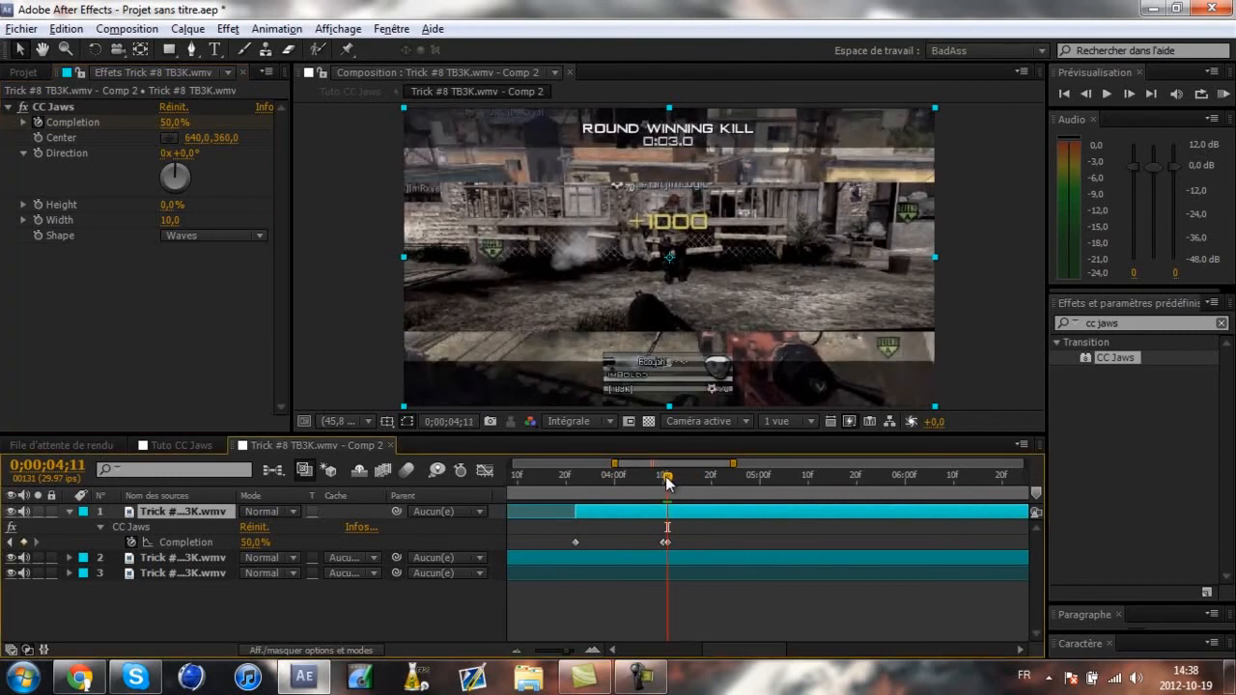
# Set the CC Jaws Direction to 125° and place its Center at the frame's upper-left corner (0,0)
pyautogui.click(184, 153)
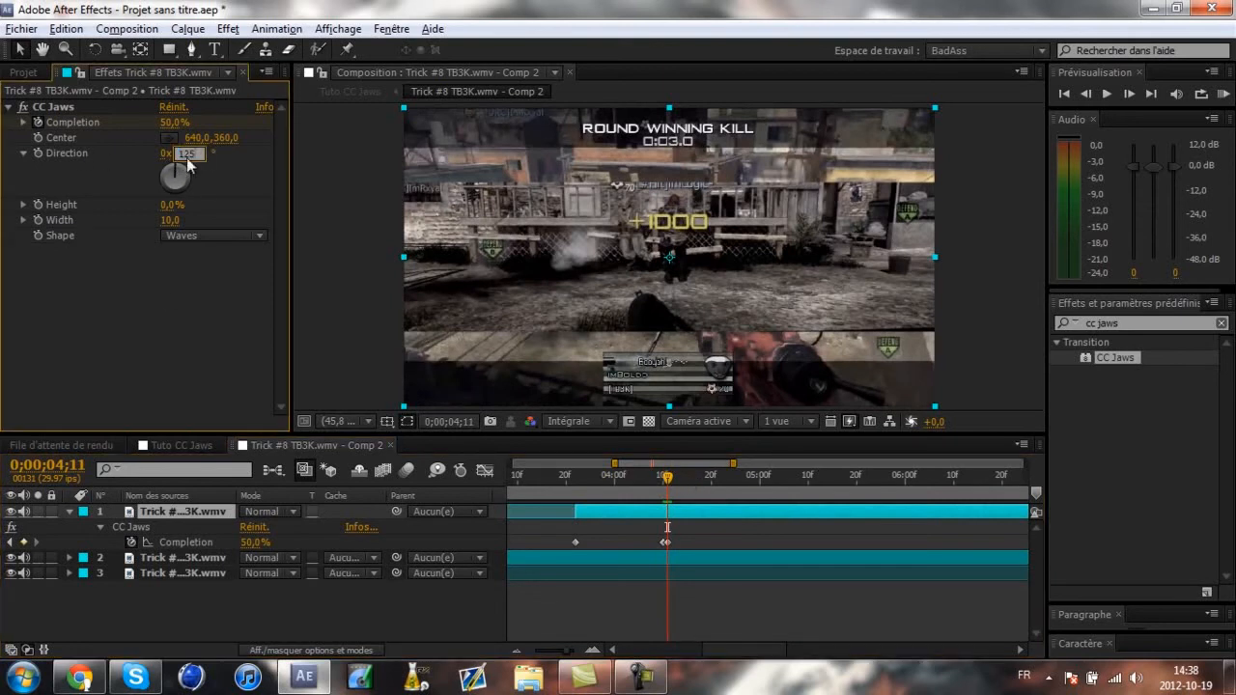
pyautogui.press('Return')
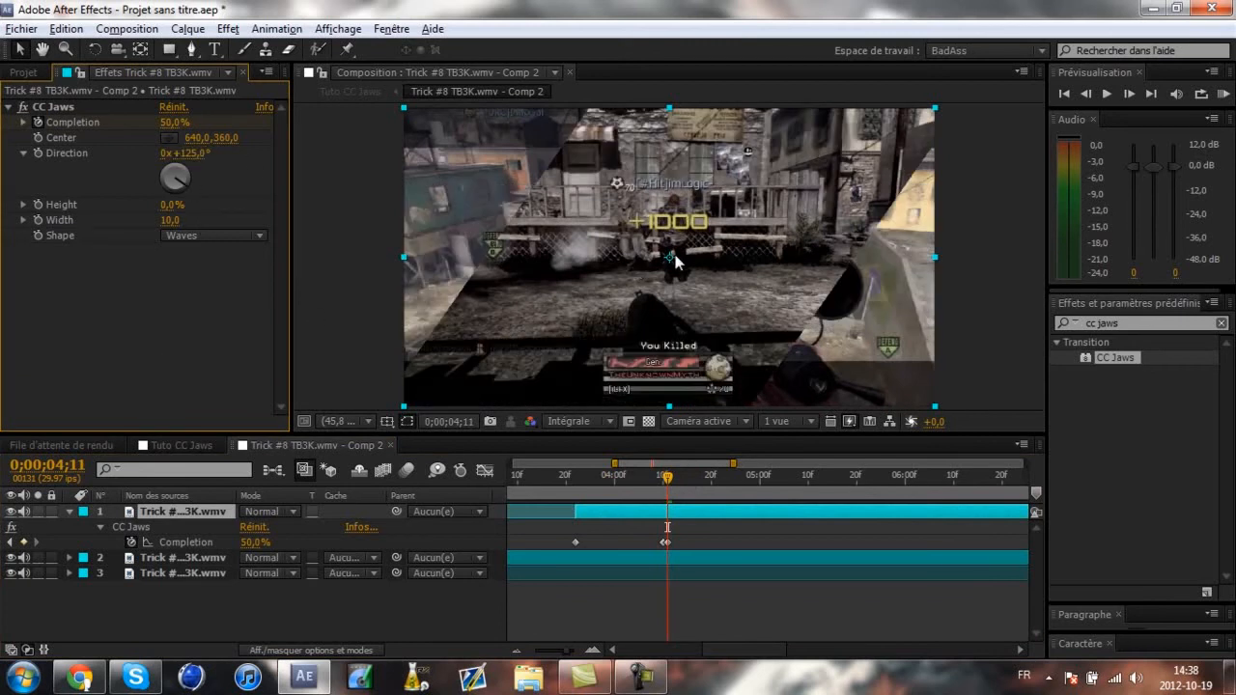
pyautogui.click(176, 138)
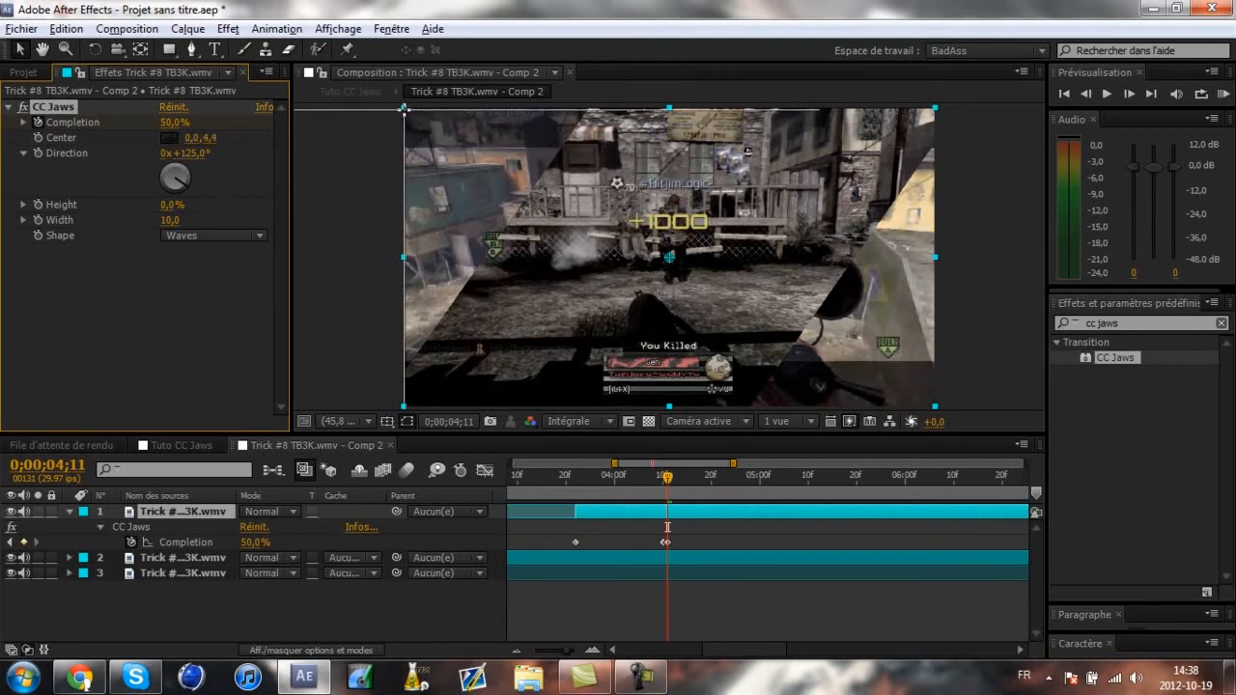
pyautogui.click(406, 112)
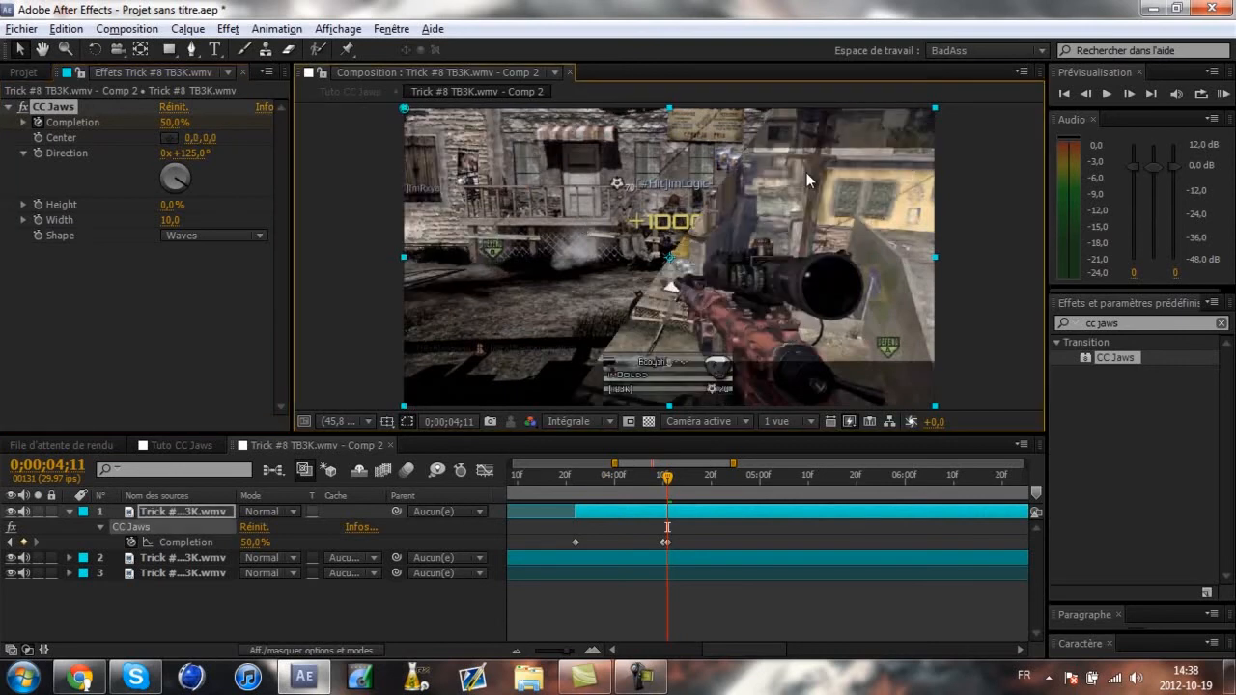
# Add a 50% Completion keyframe at 0;00;04;26 and set Completion to 0% one frame on, at 0;00;04;27
pyautogui.moveTo(667, 476); pyautogui.dragTo(742, 487)
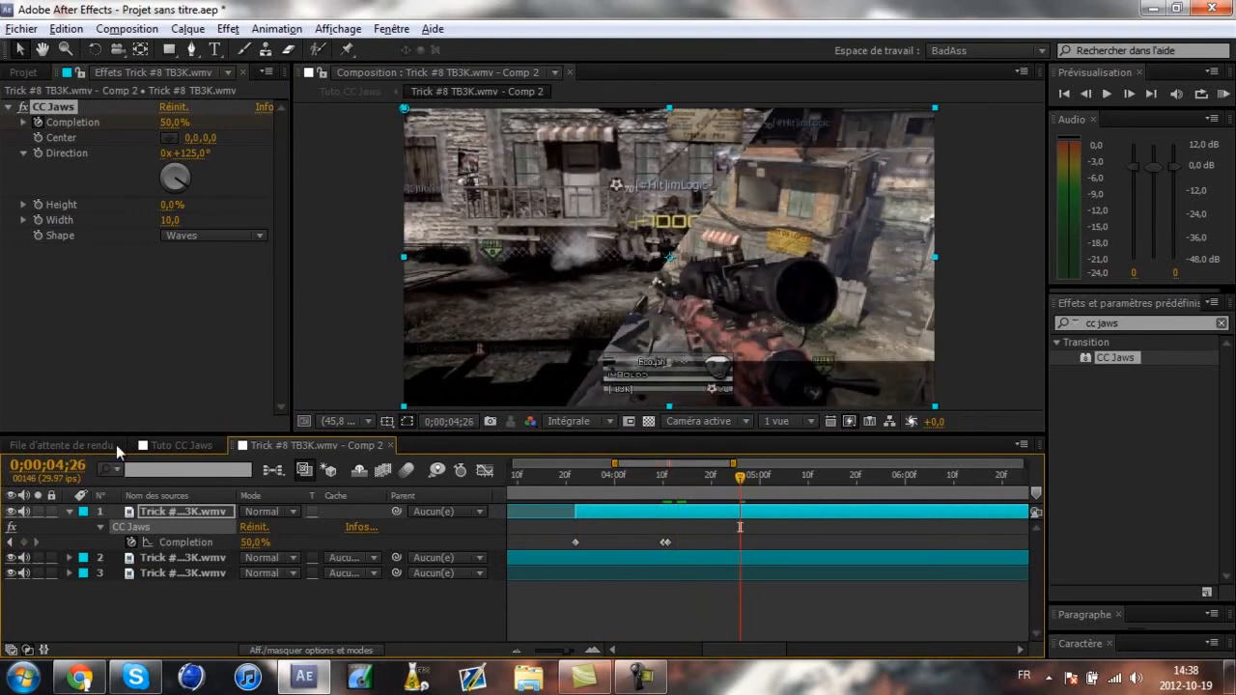
pyautogui.click(23, 542)
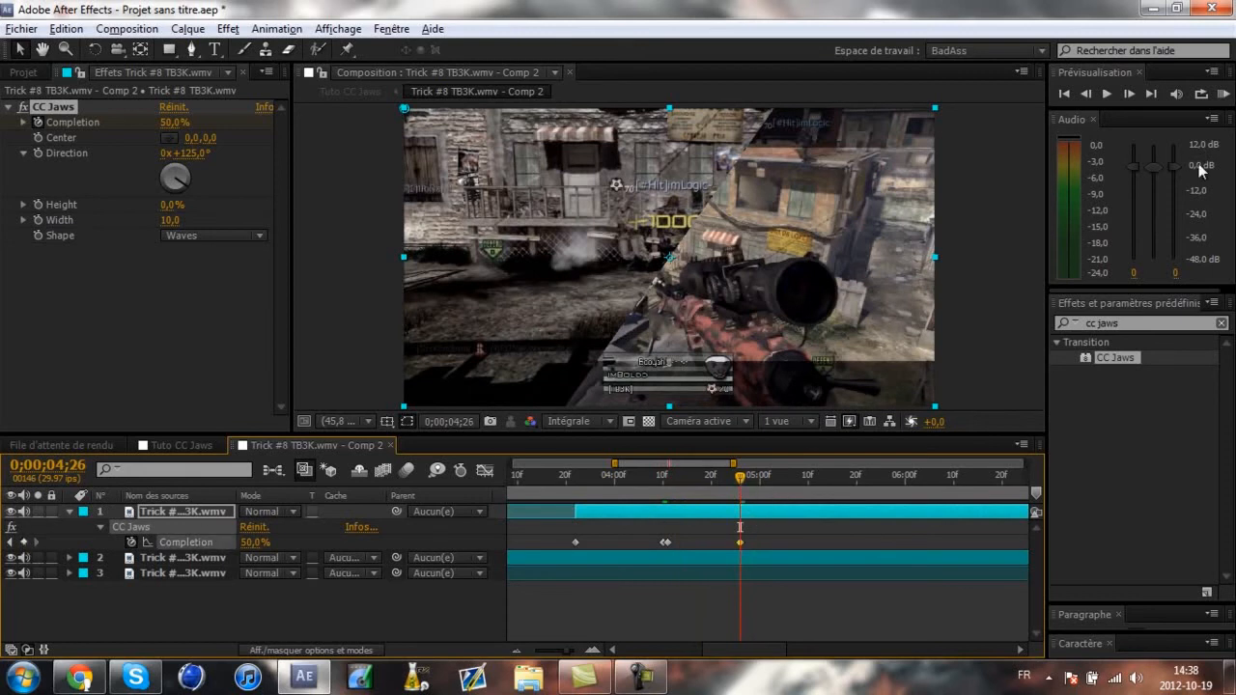
pyautogui.click(1129, 94)
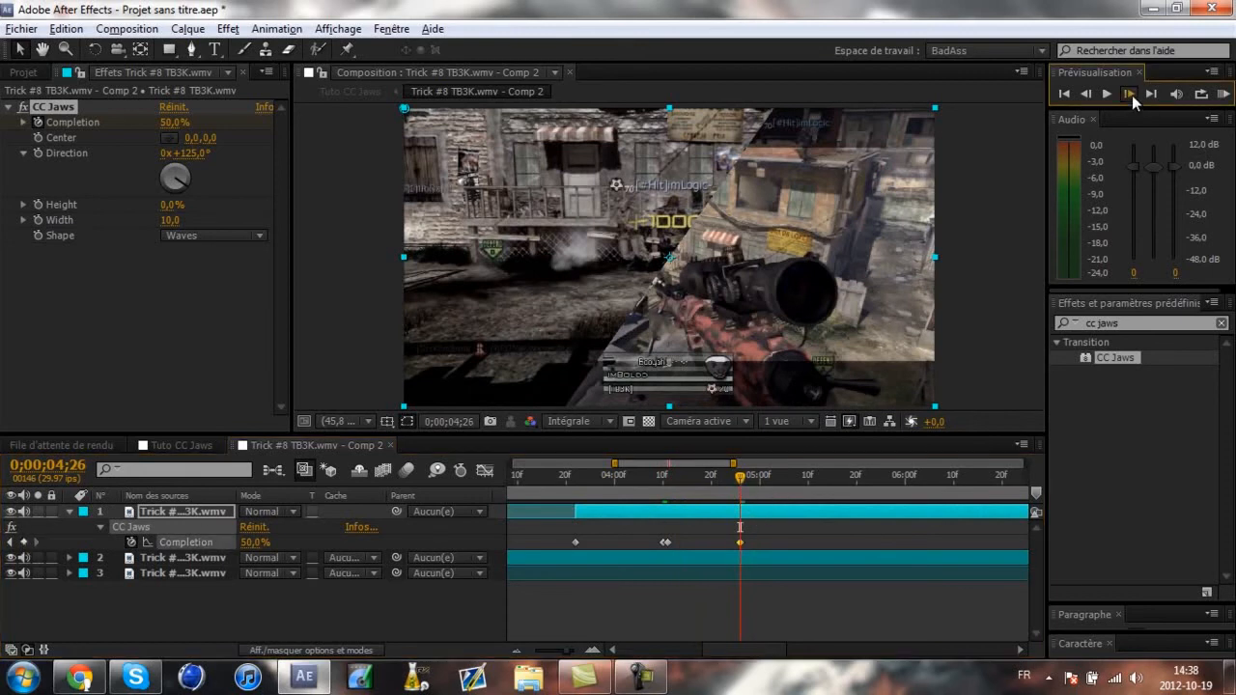
pyautogui.click(172, 123)
pyautogui.write('0')
pyautogui.press('Return')
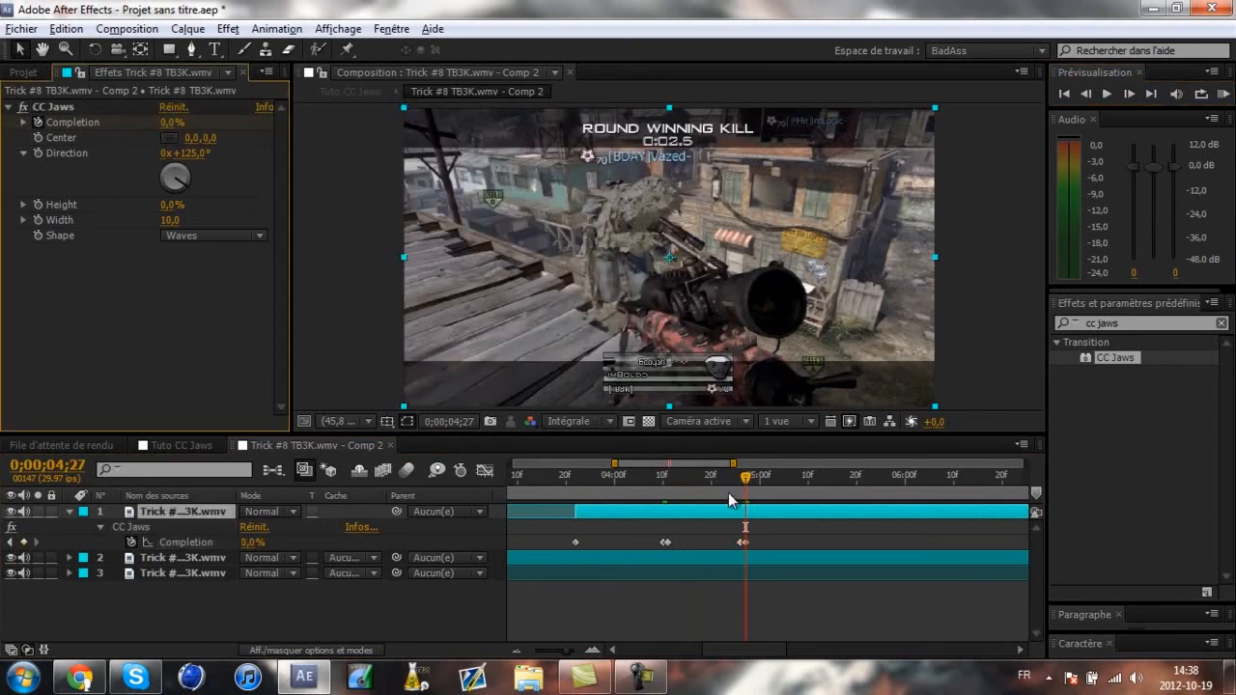
pyautogui.moveTo(745, 488)
pyautogui.mouseDown()
pyautogui.moveTo(577, 483)
pyautogui.moveTo(768, 490)
pyautogui.moveTo(745, 488)
pyautogui.mouseUp()
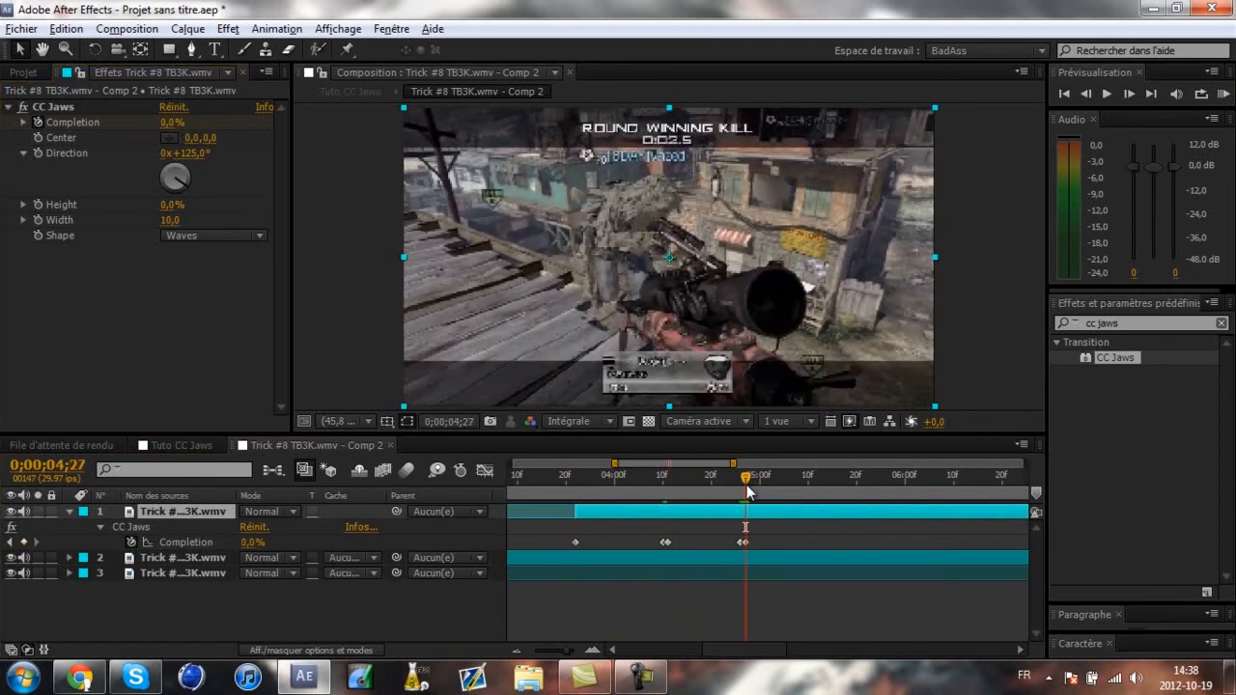
# Mute the audio of all three clip layers in the composition
pyautogui.click(664, 475)
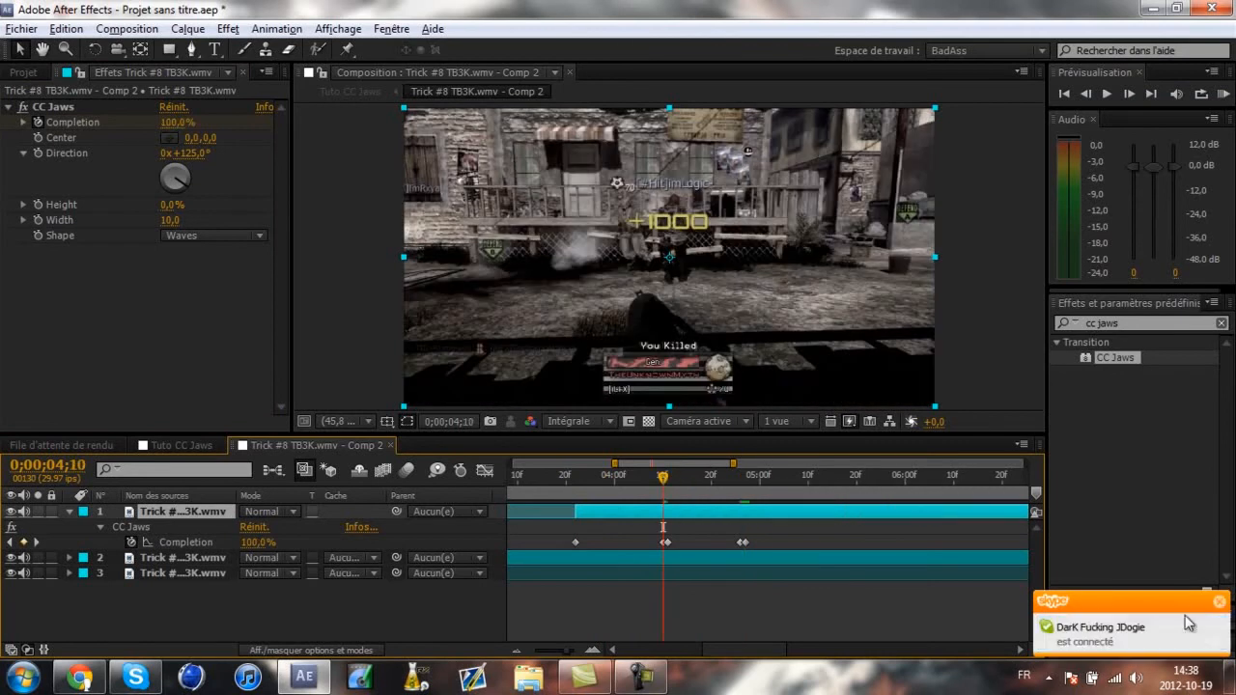
pyautogui.click(1222, 606)
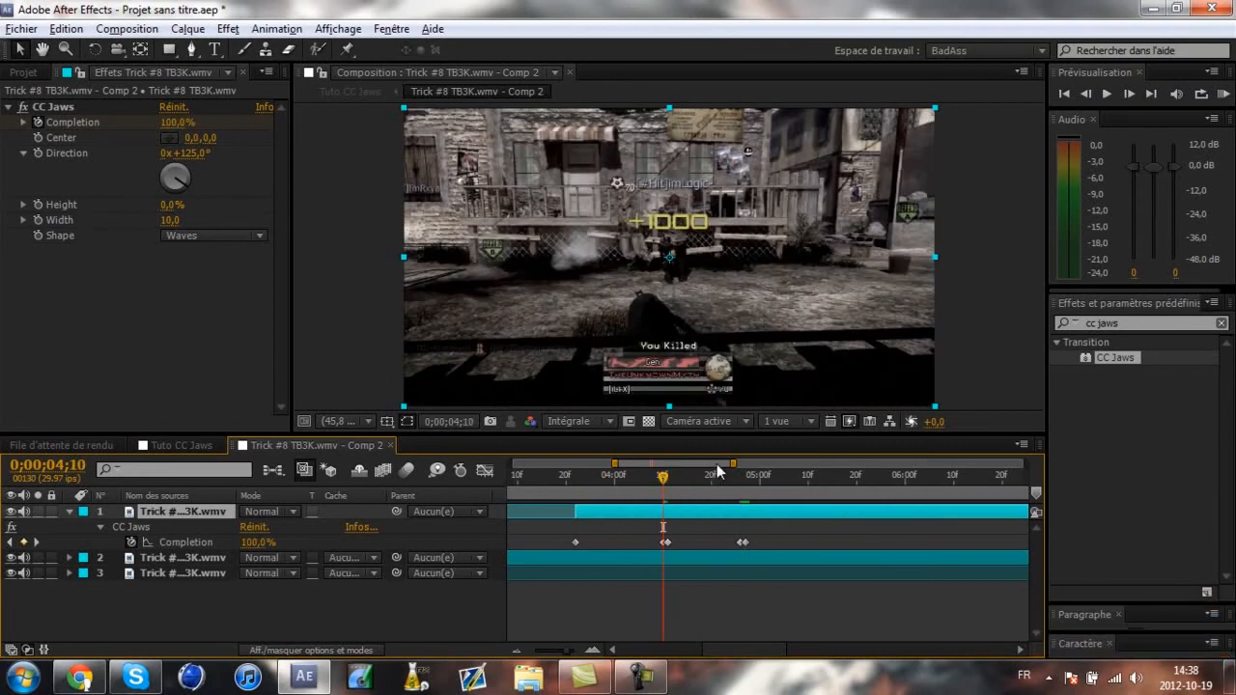
pyautogui.click(664, 480)
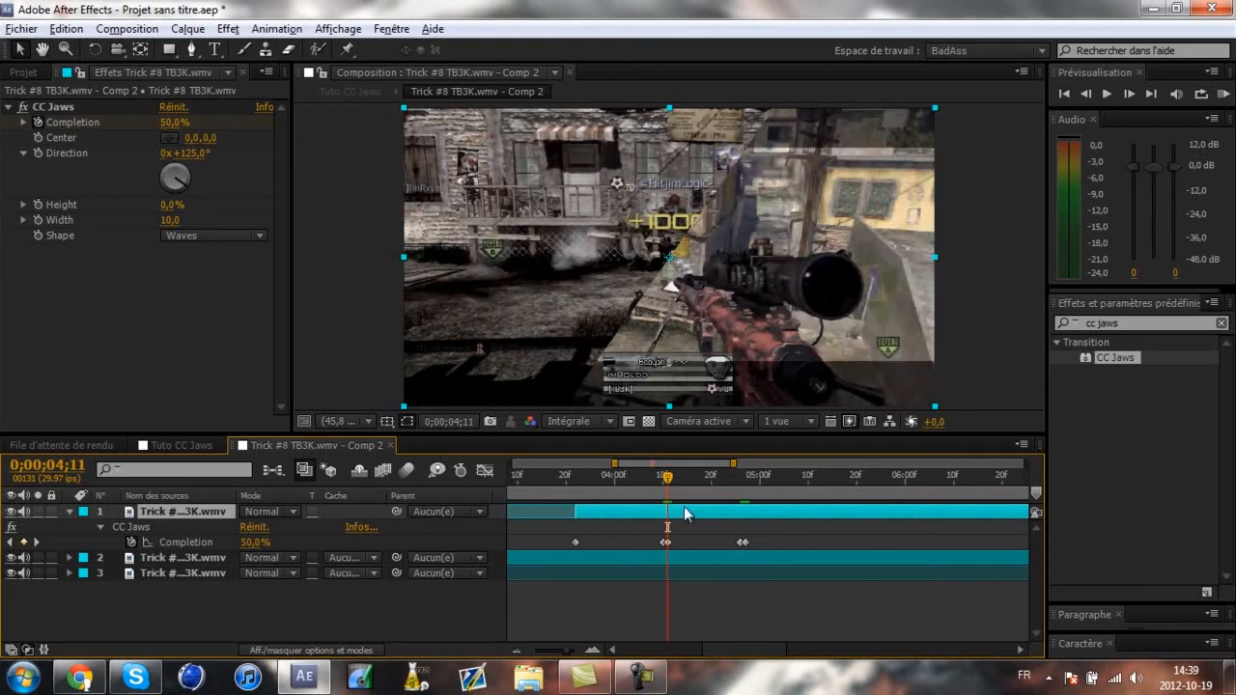
pyautogui.click(24, 511)
pyautogui.click(23, 558)
# Move the Completion keyframe at 0;00;04;26 earlier to about 0;00;04;23
pyautogui.moveTo(667, 476); pyautogui.dragTo(749, 491)
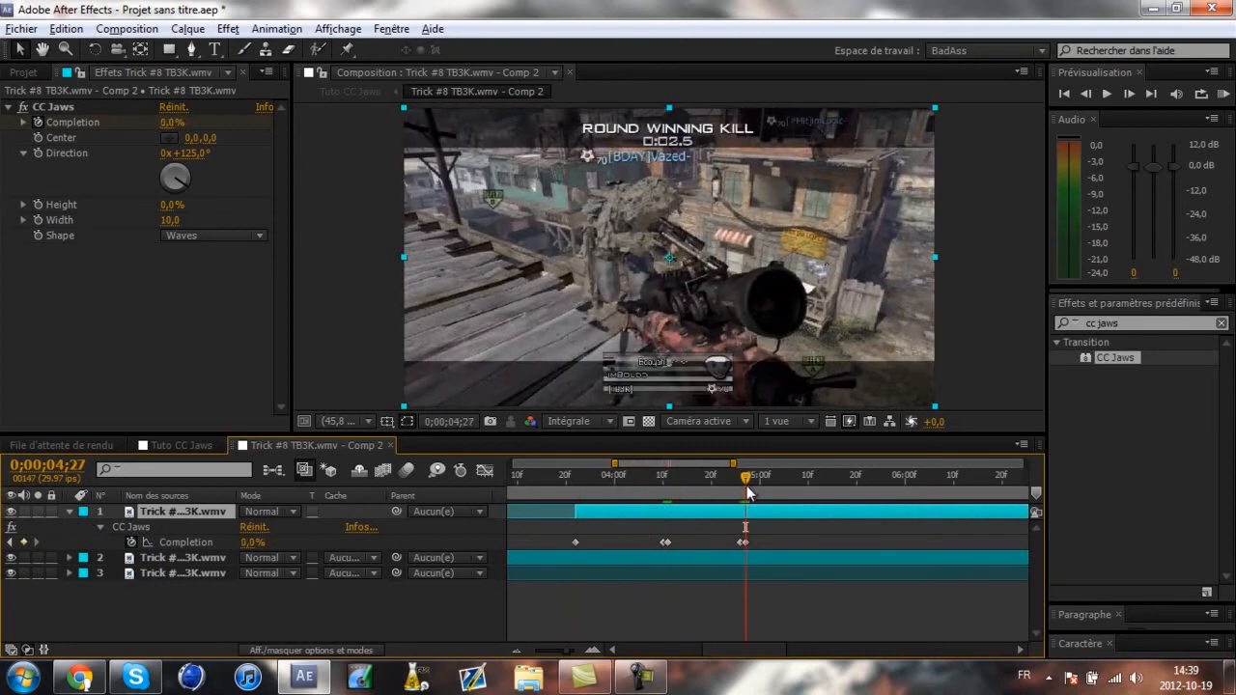
pyautogui.click(743, 543)
pyautogui.moveTo(741, 543); pyautogui.dragTo(728, 551)
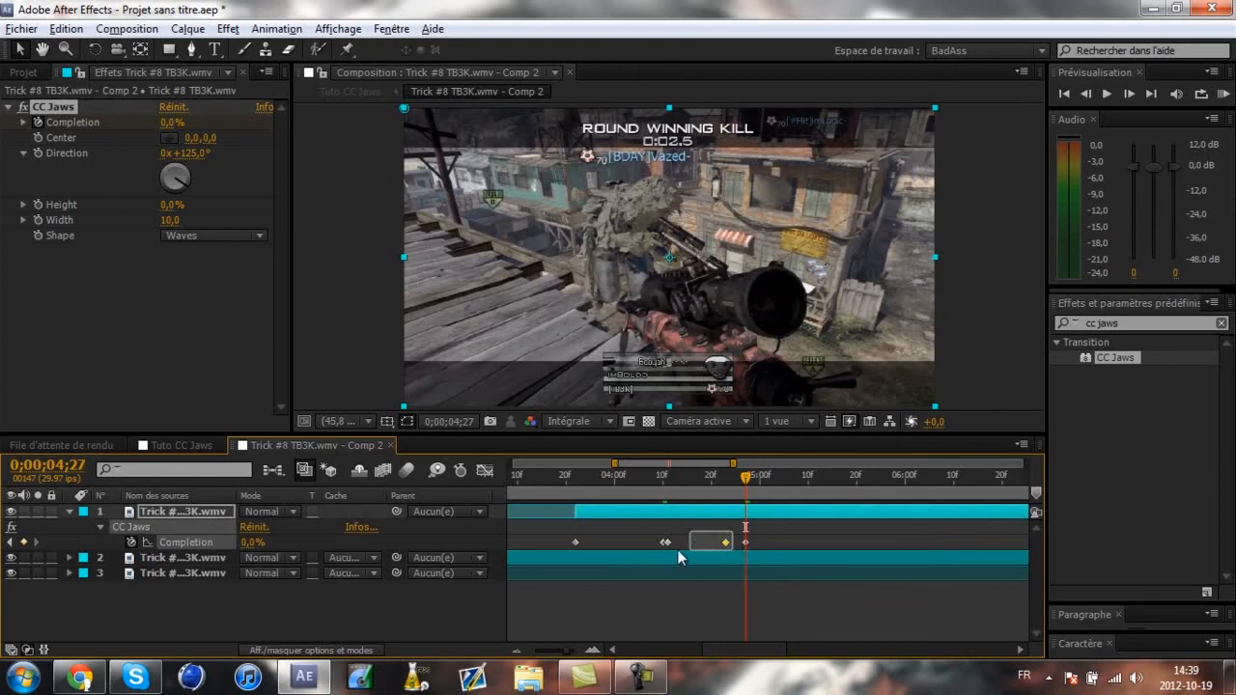
# Delete the three middle Completion keyframes to check the transition without them, and undo the deletion
pyautogui.moveTo(637, 545); pyautogui.dragTo(638, 546)
pyautogui.press('Delete')
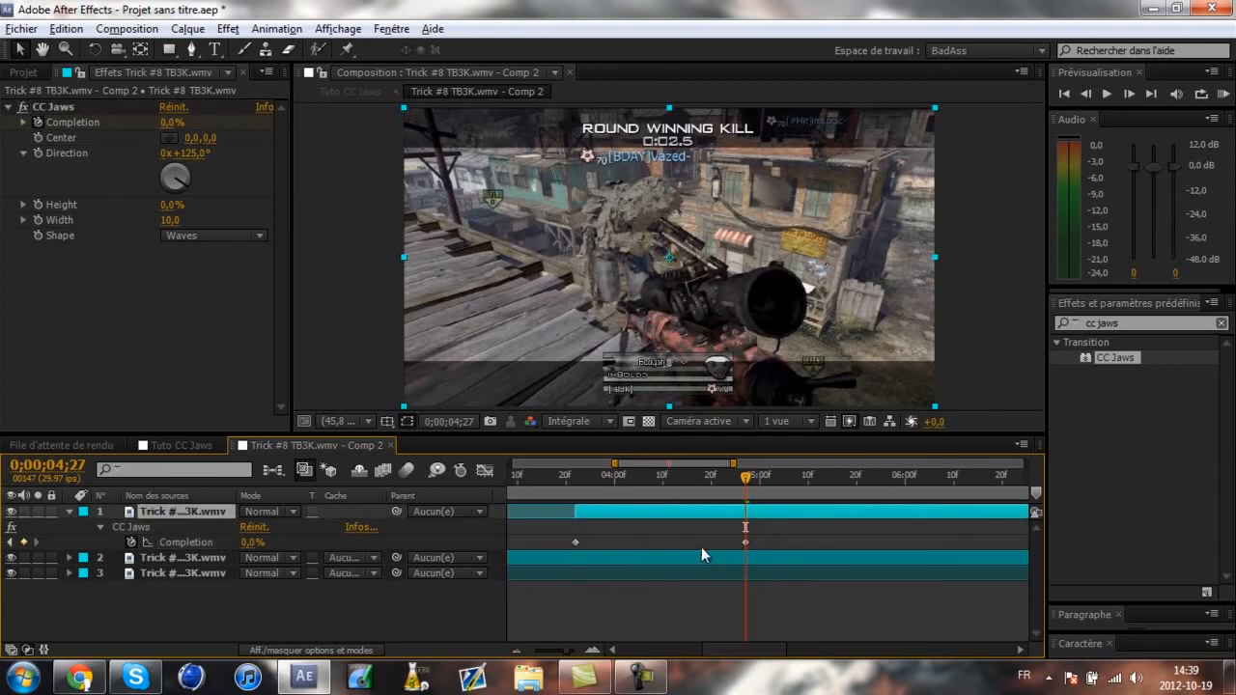
pyautogui.moveTo(750, 478); pyautogui.dragTo(669, 474)
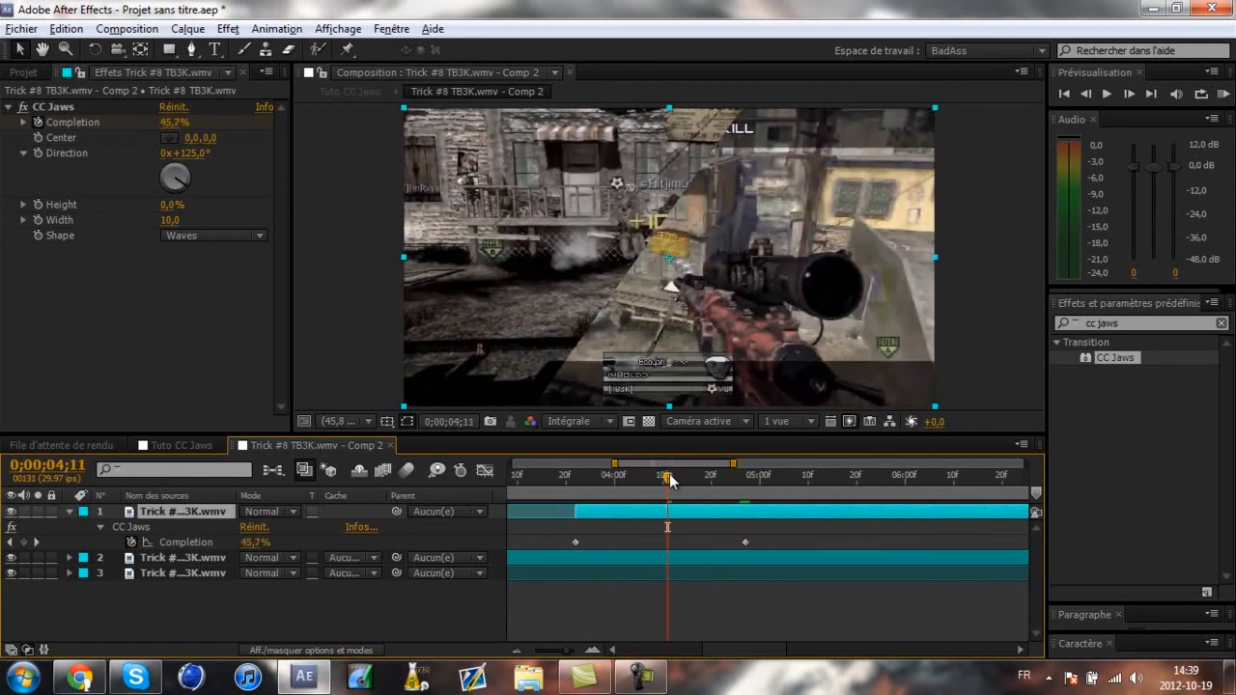
pyautogui.hotkey('ctrl', 'v')
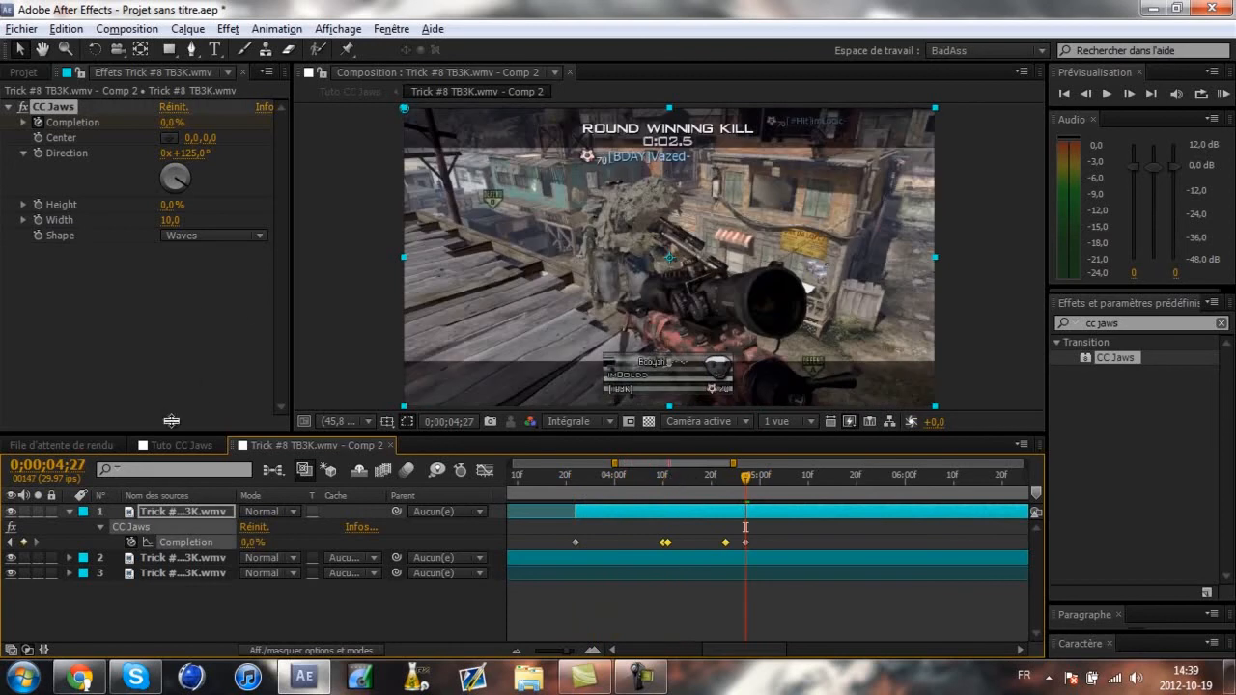
# Close the Trick #8 TB3K.wmv - Comp 2 timeline and preview the transition in the Tuto CC Jaws composition
pyautogui.click(390, 445)
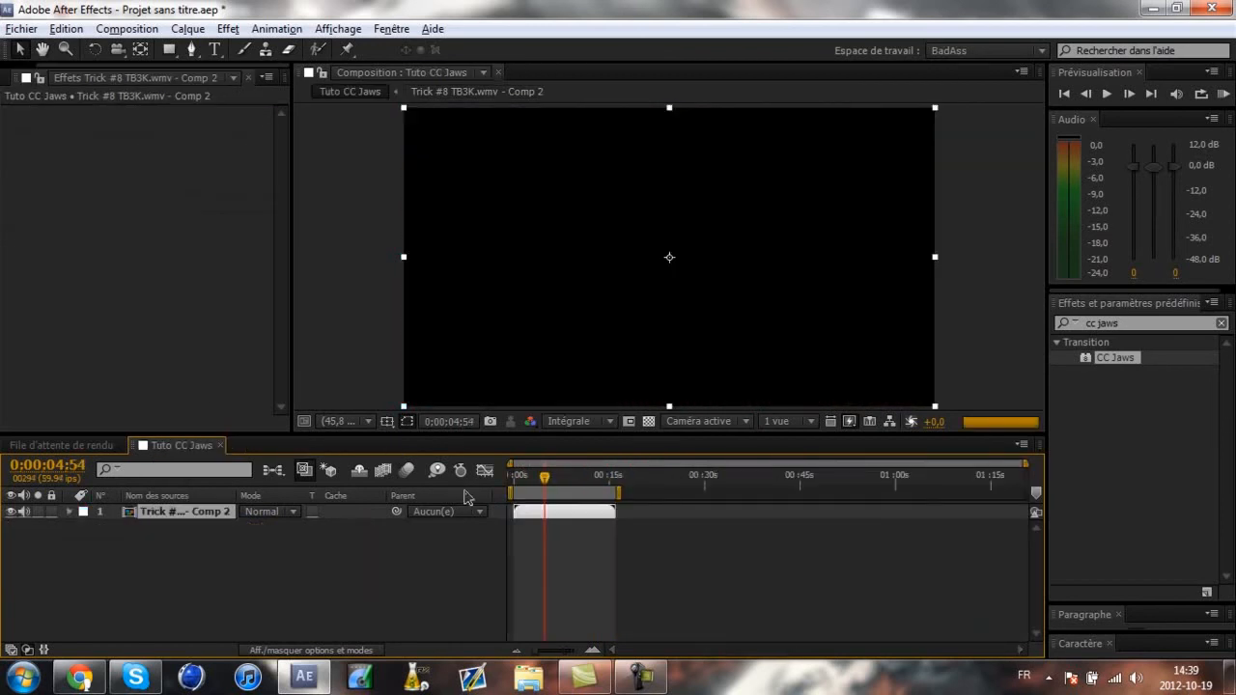
pyautogui.press('space')
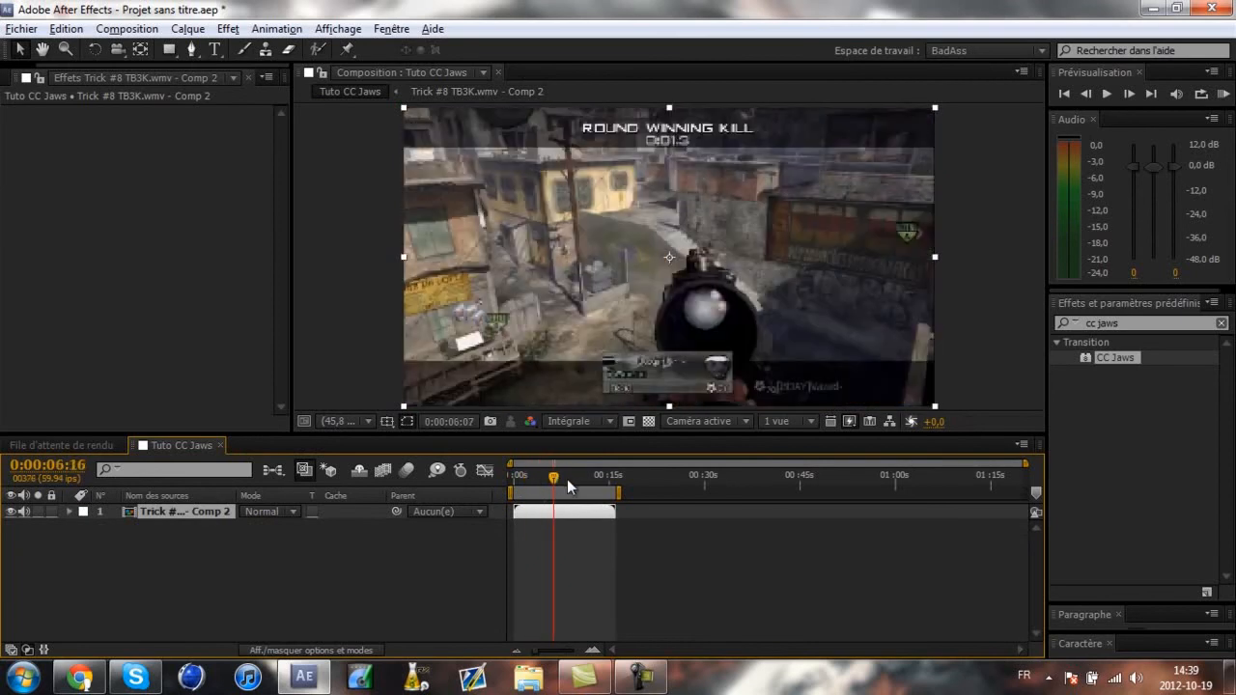
# Create a black (#000000) solid layer named "barres noires" in the Tuto CC Jaws composition
pyautogui.click(147, 34)
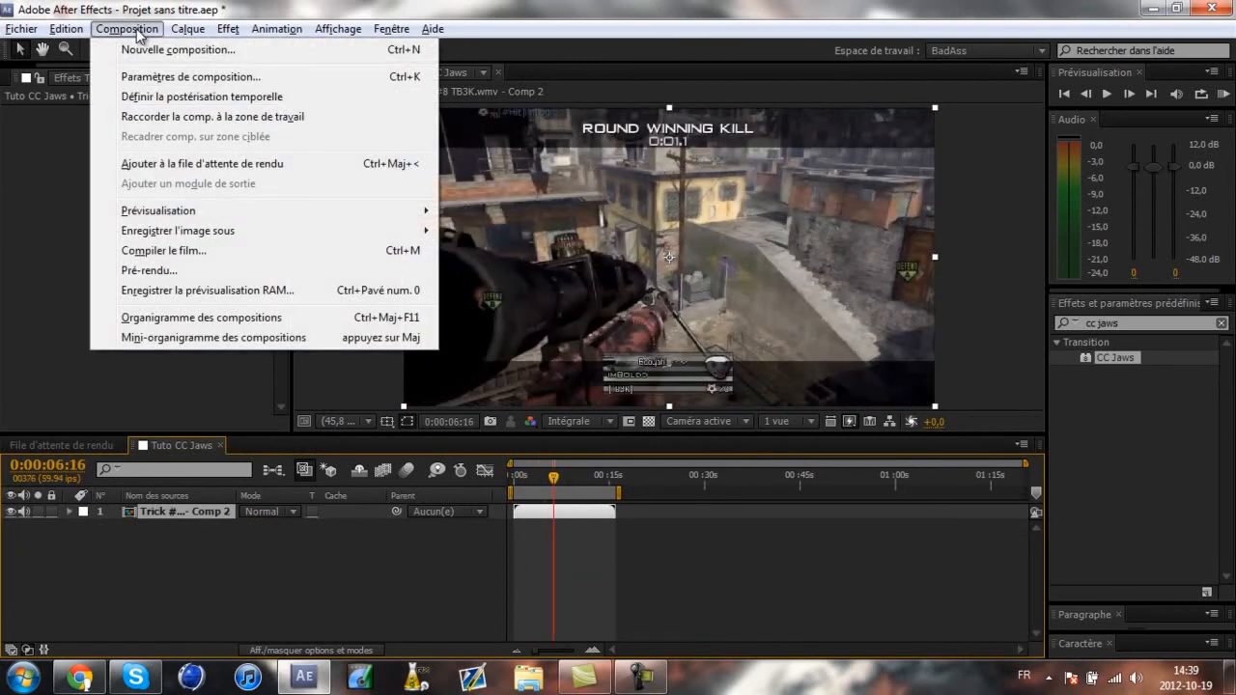
pyautogui.moveTo(188, 29)
pyautogui.click(564, 54)
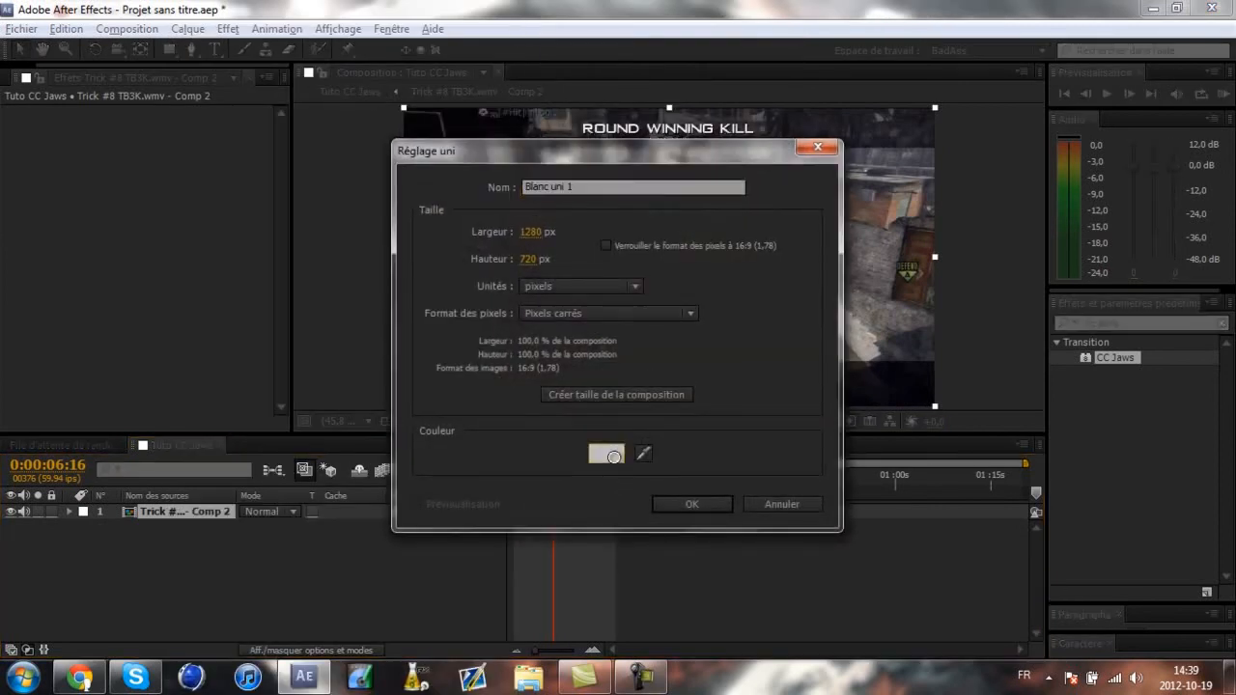
pyautogui.click(606, 454)
pyautogui.moveTo(667, 296); pyautogui.dragTo(822, 480)
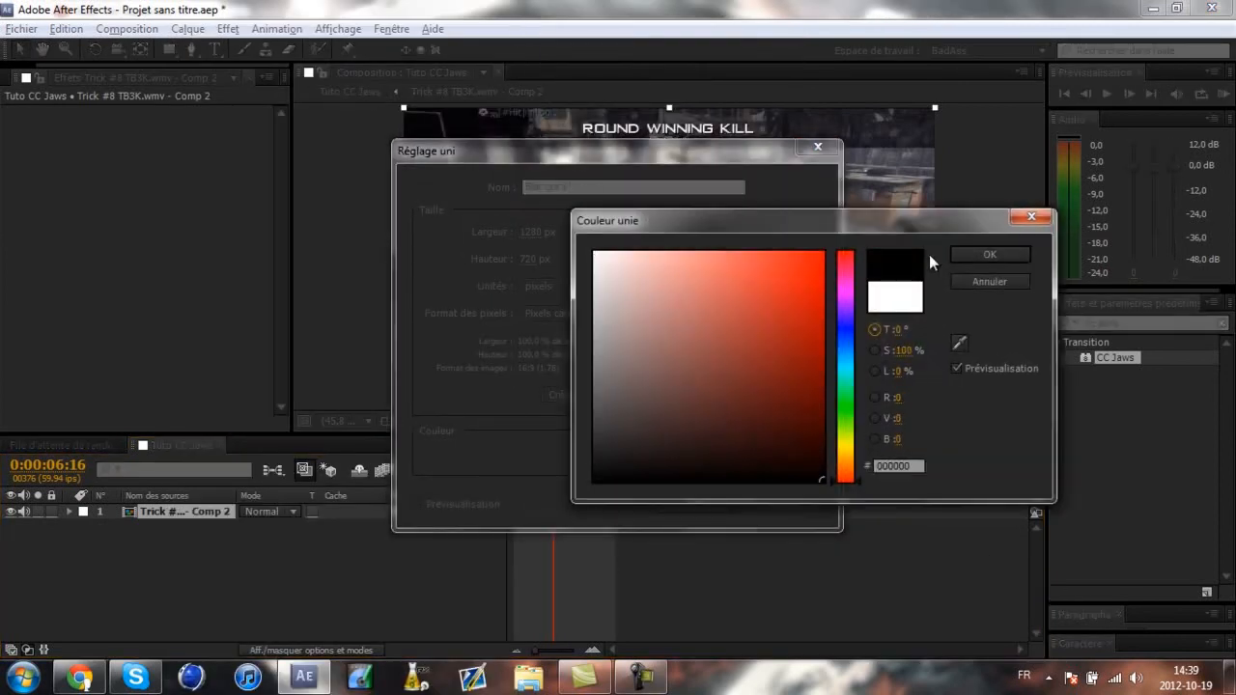
pyautogui.click(969, 254)
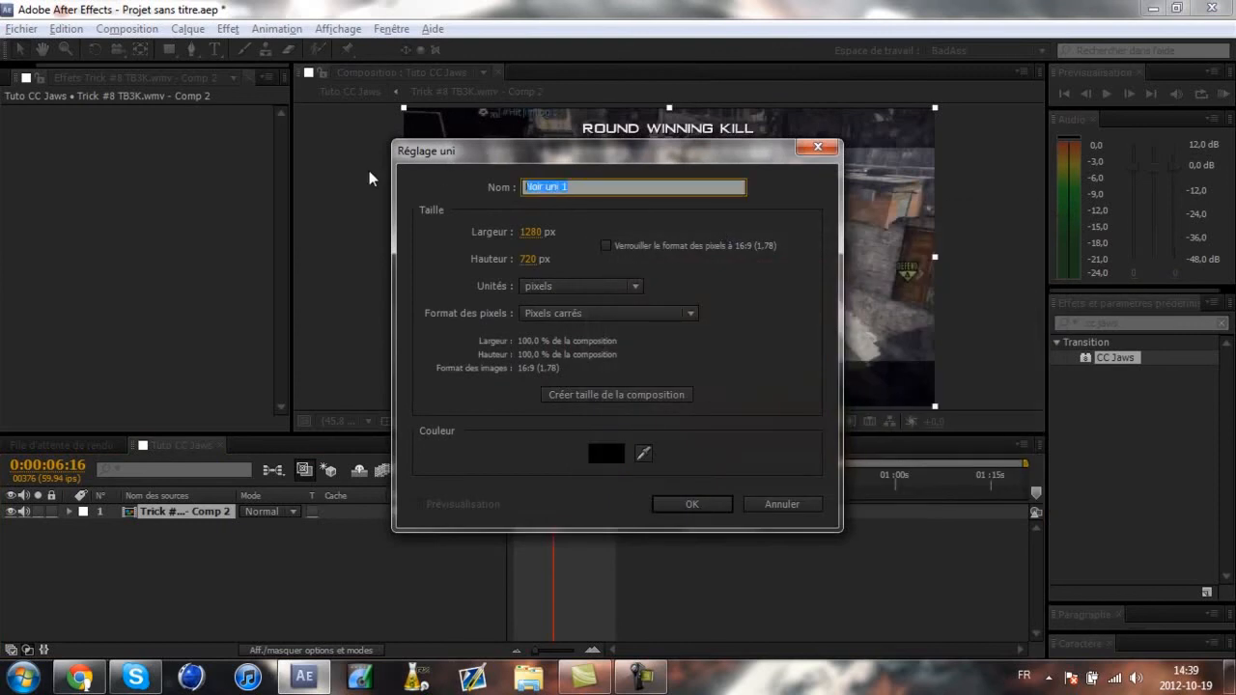
pyautogui.write('barres noires')
pyautogui.click(693, 504)
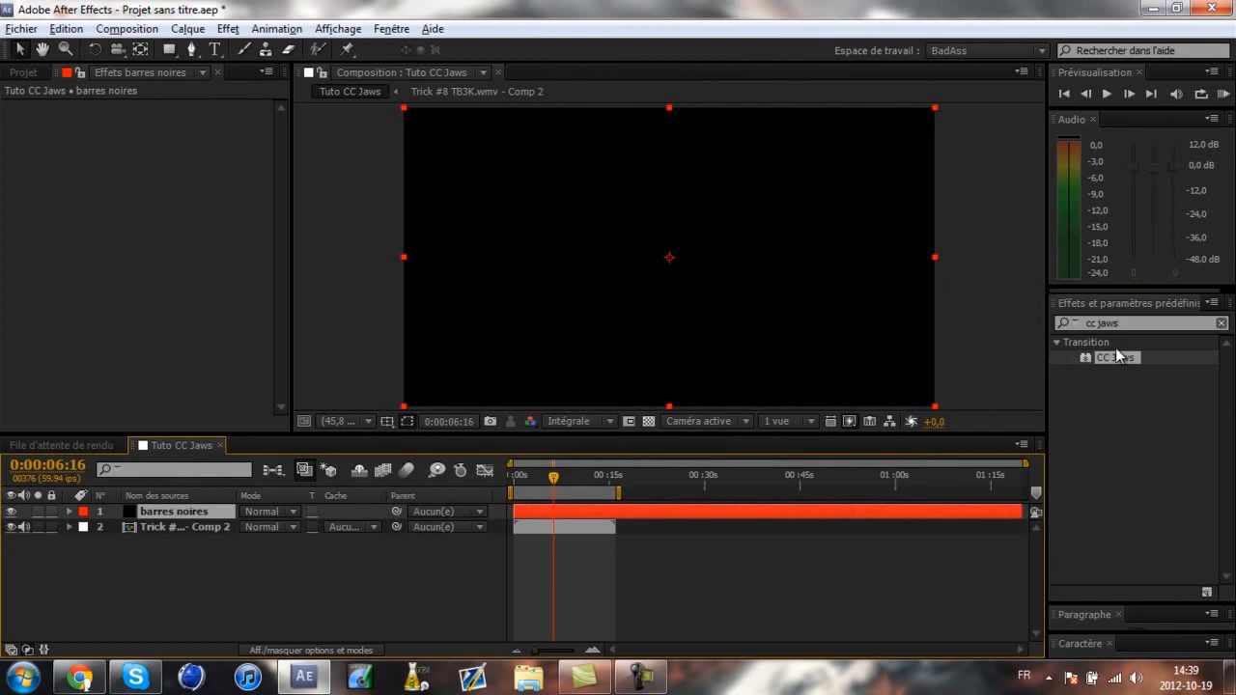
# Apply CC Jaws to the barres noires layer, opening a central gap with Completion and flattening its edges with Height at 0%
pyautogui.moveTo(1116, 357); pyautogui.dragTo(719, 520)
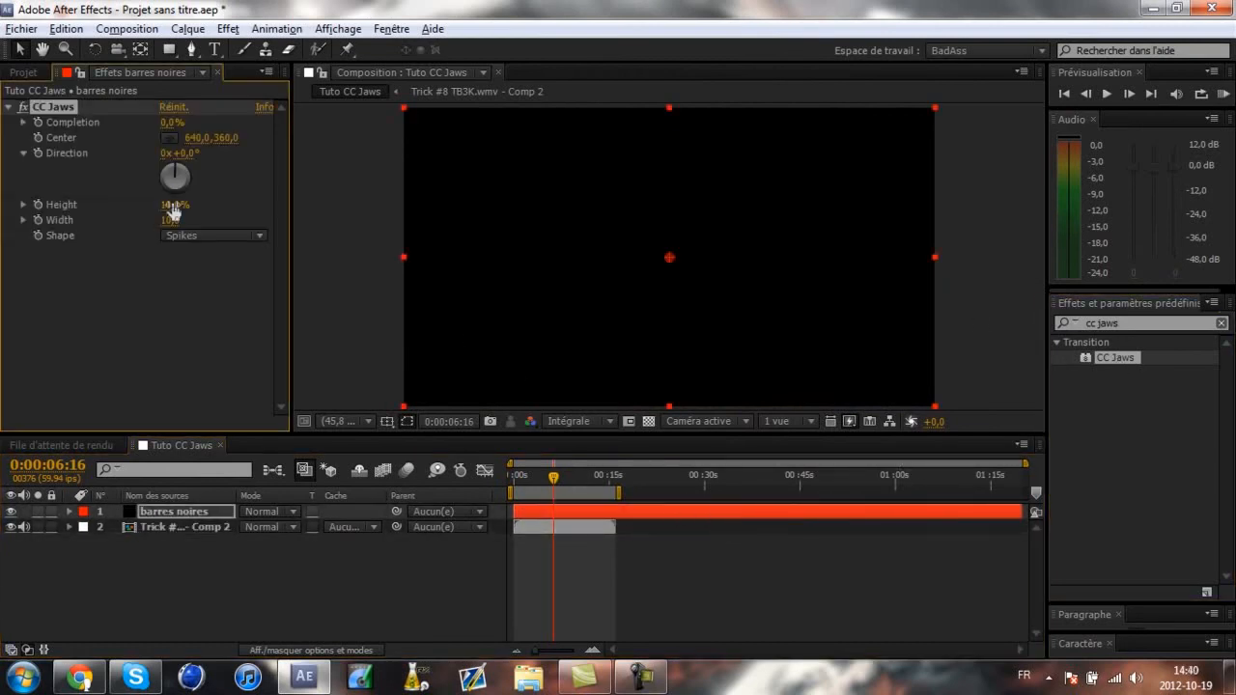
pyautogui.moveTo(170, 123); pyautogui.dragTo(191, 124)
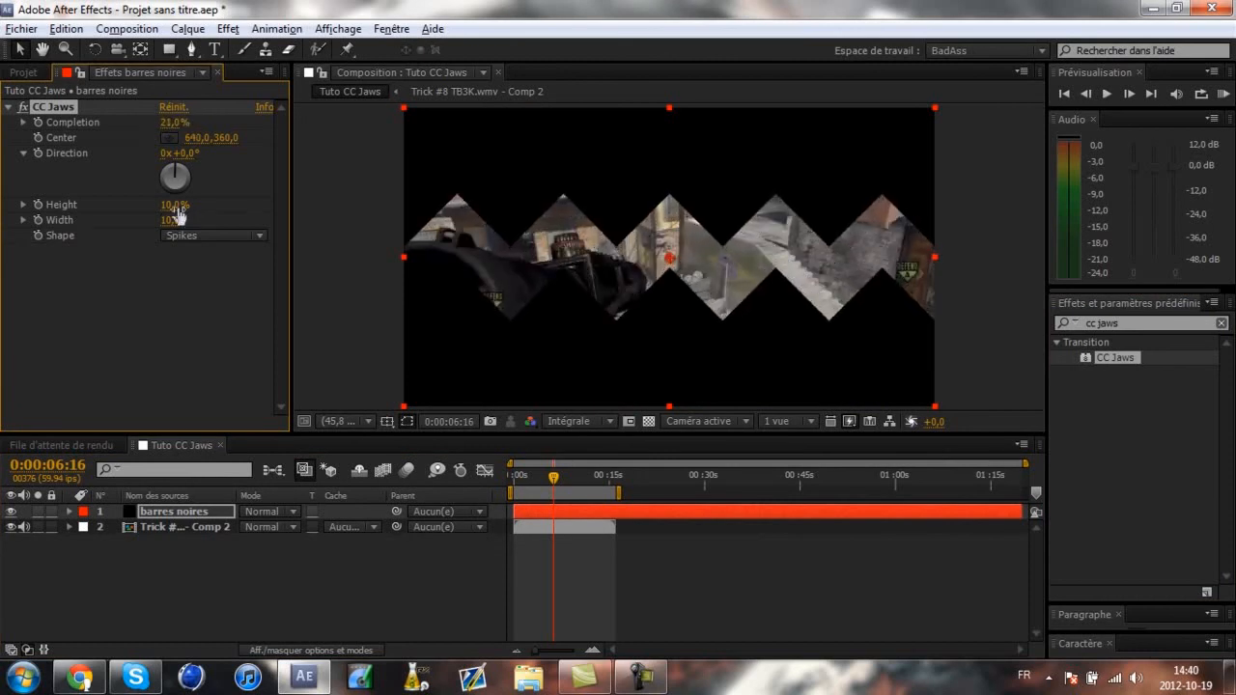
pyautogui.moveTo(166, 206); pyautogui.dragTo(96, 206)
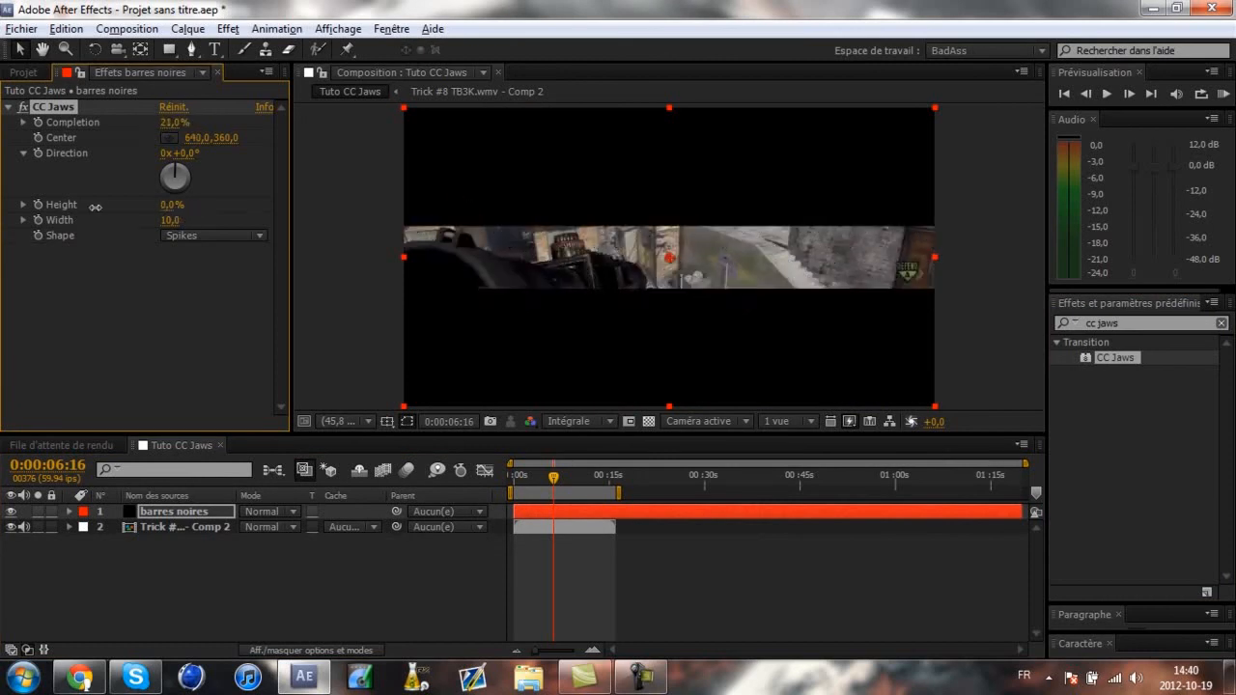
# Set the CC Jaws Completion on barres noires to 84% and check the black bars at about 0:00:01:51
pyautogui.click(171, 122)
pyautogui.click(240, 129)
pyautogui.moveTo(172, 125)
pyautogui.mouseDown()
pyautogui.moveTo(229, 118)
pyautogui.moveTo(86, 111)
pyautogui.moveTo(161, 118)
pyautogui.mouseUp()
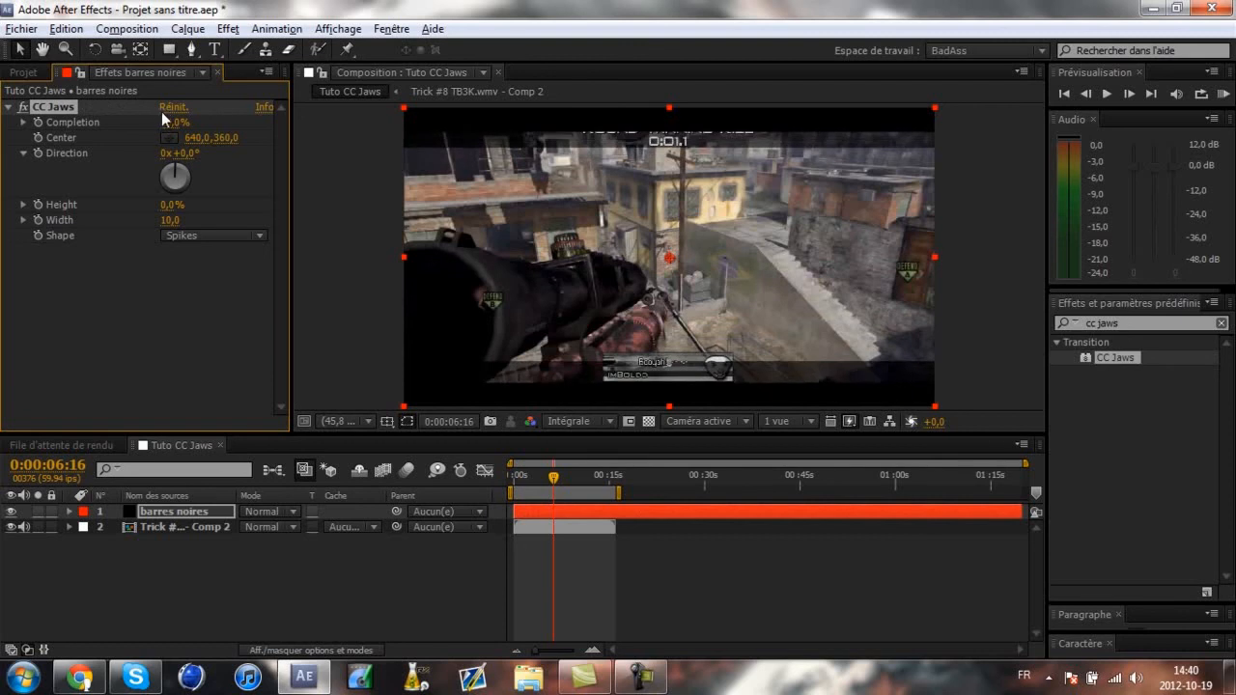
pyautogui.click(572, 516)
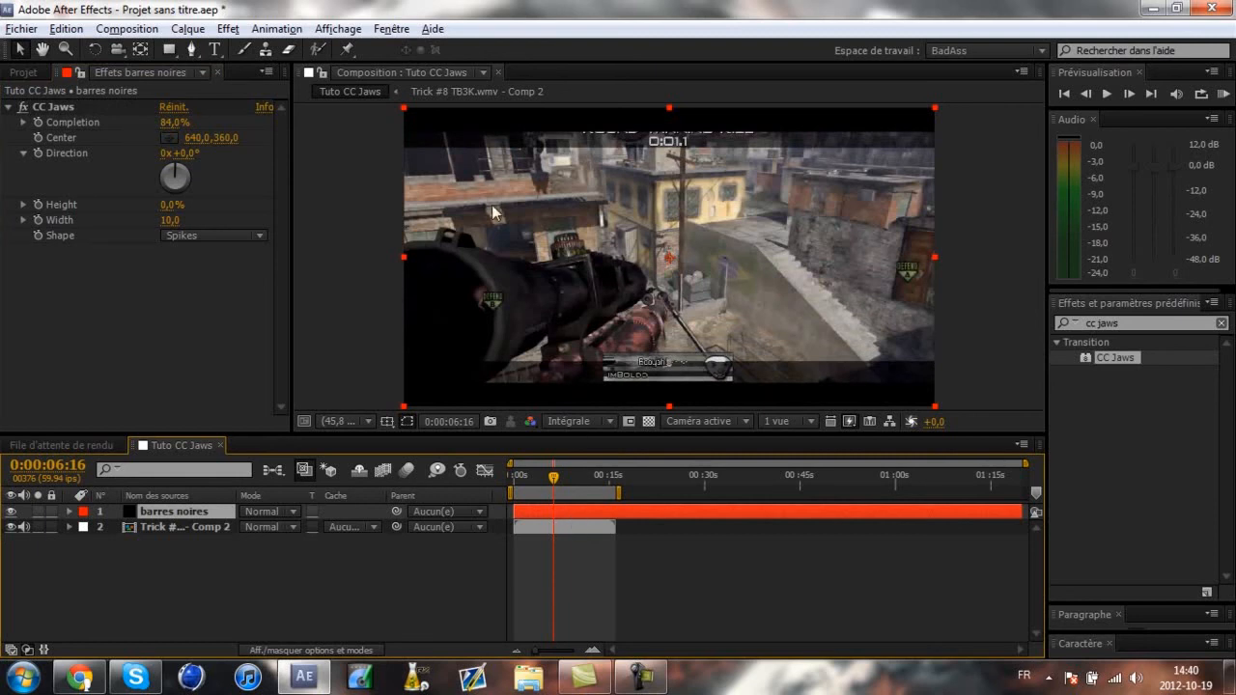
pyautogui.moveTo(554, 477); pyautogui.dragTo(526, 483)
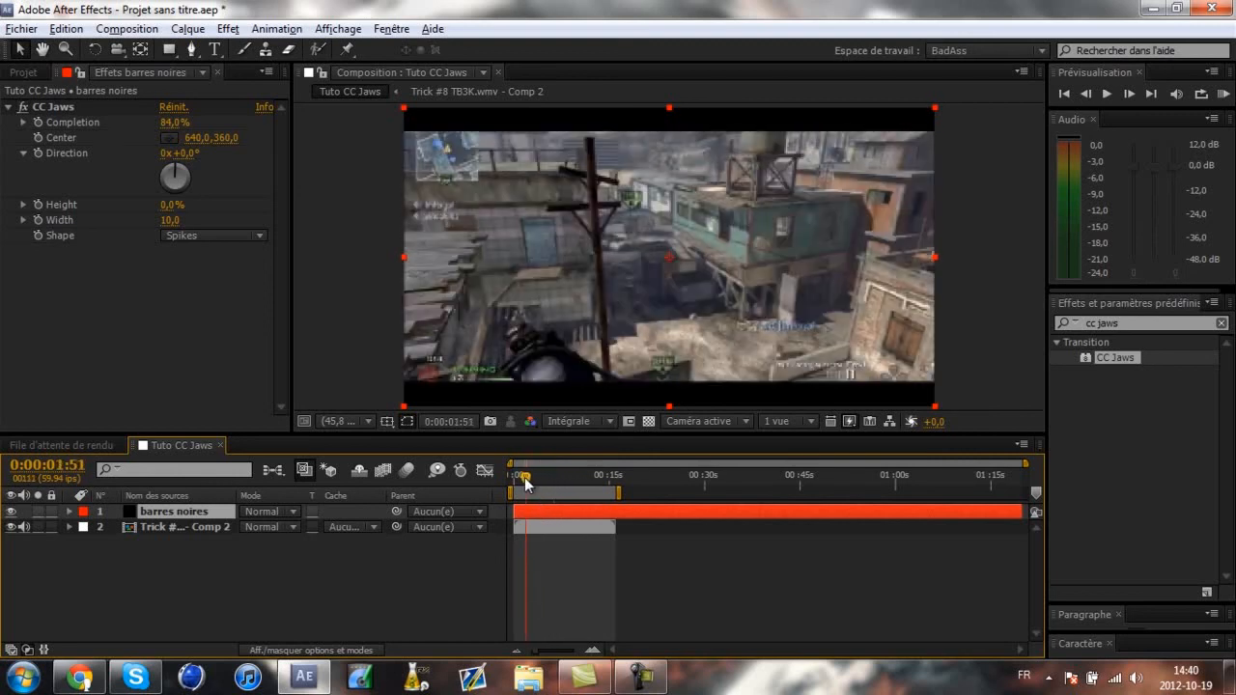